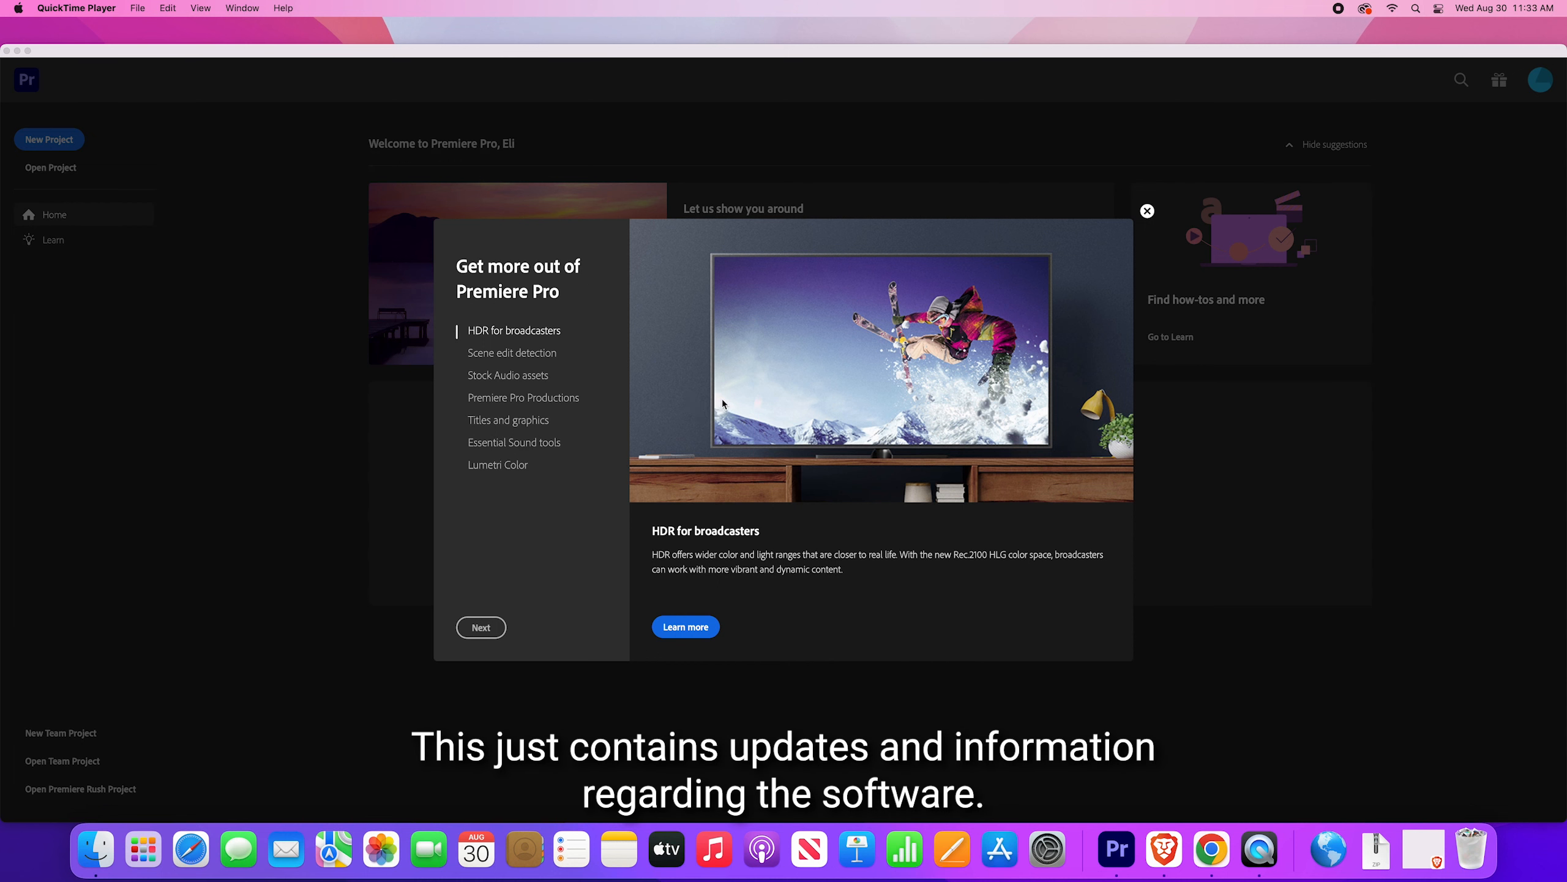
# Dismiss the feature tips and start a new project named "Cool First Edit".
pyautogui.click(1147, 212)
pyautogui.click(1147, 212)
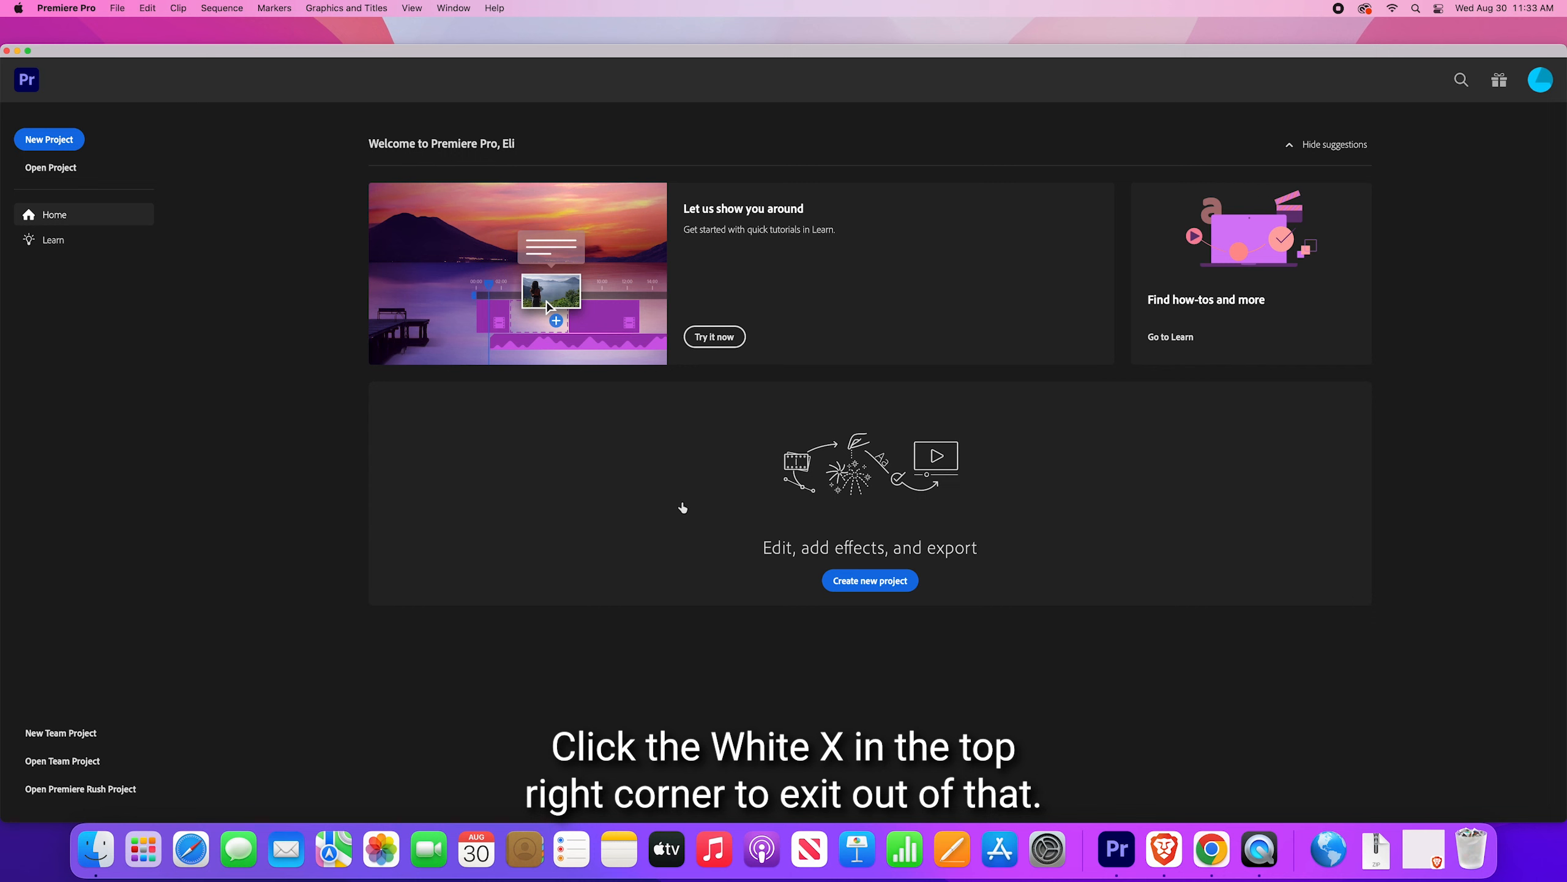
pyautogui.click(54, 151)
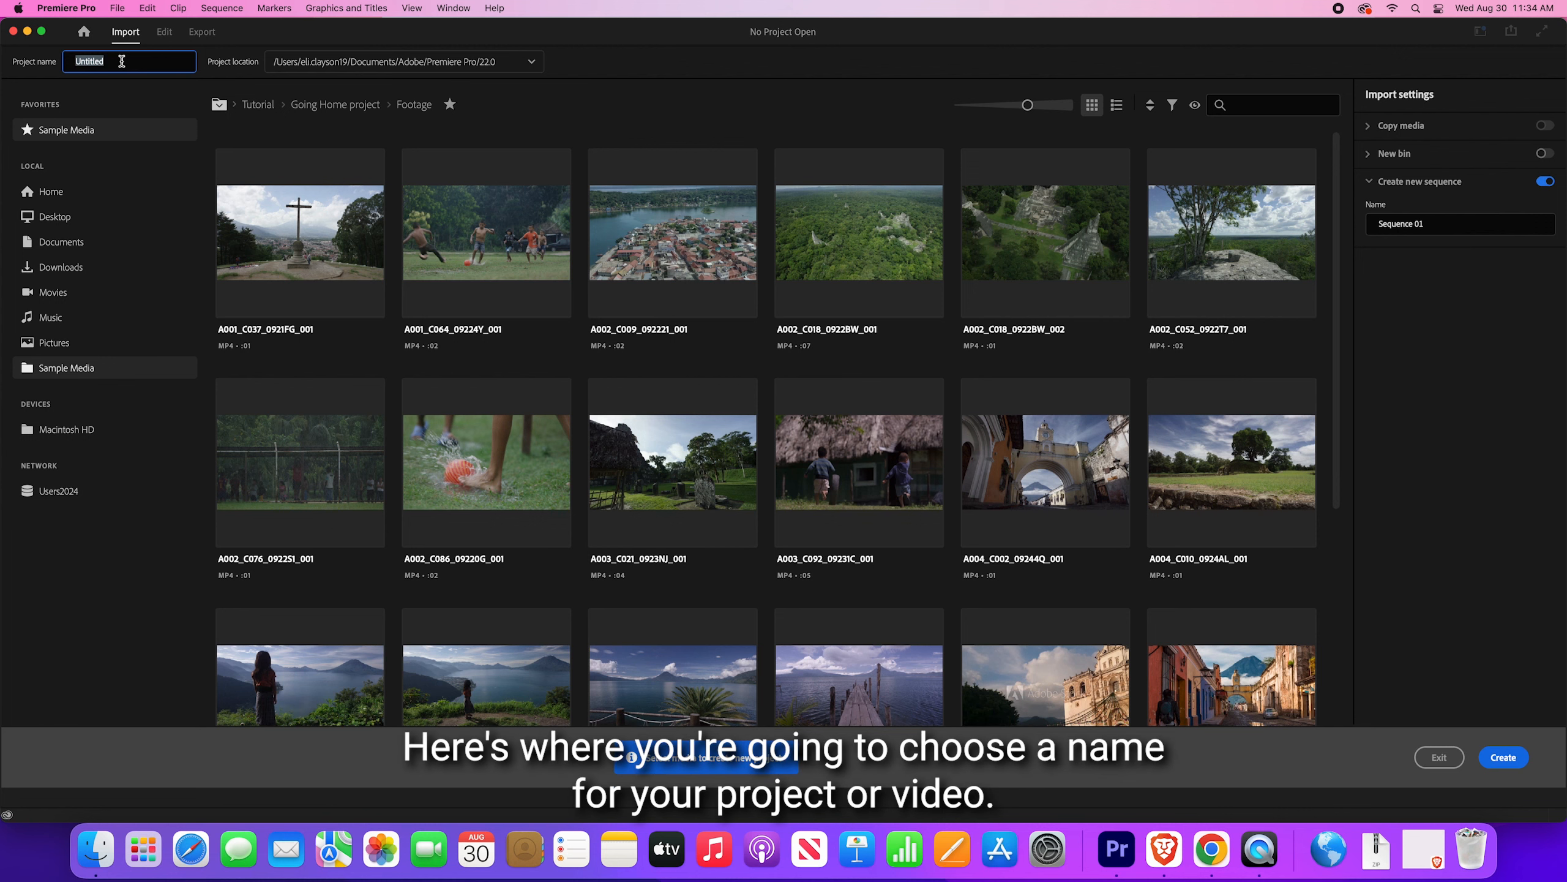
pyautogui.write('Coo')
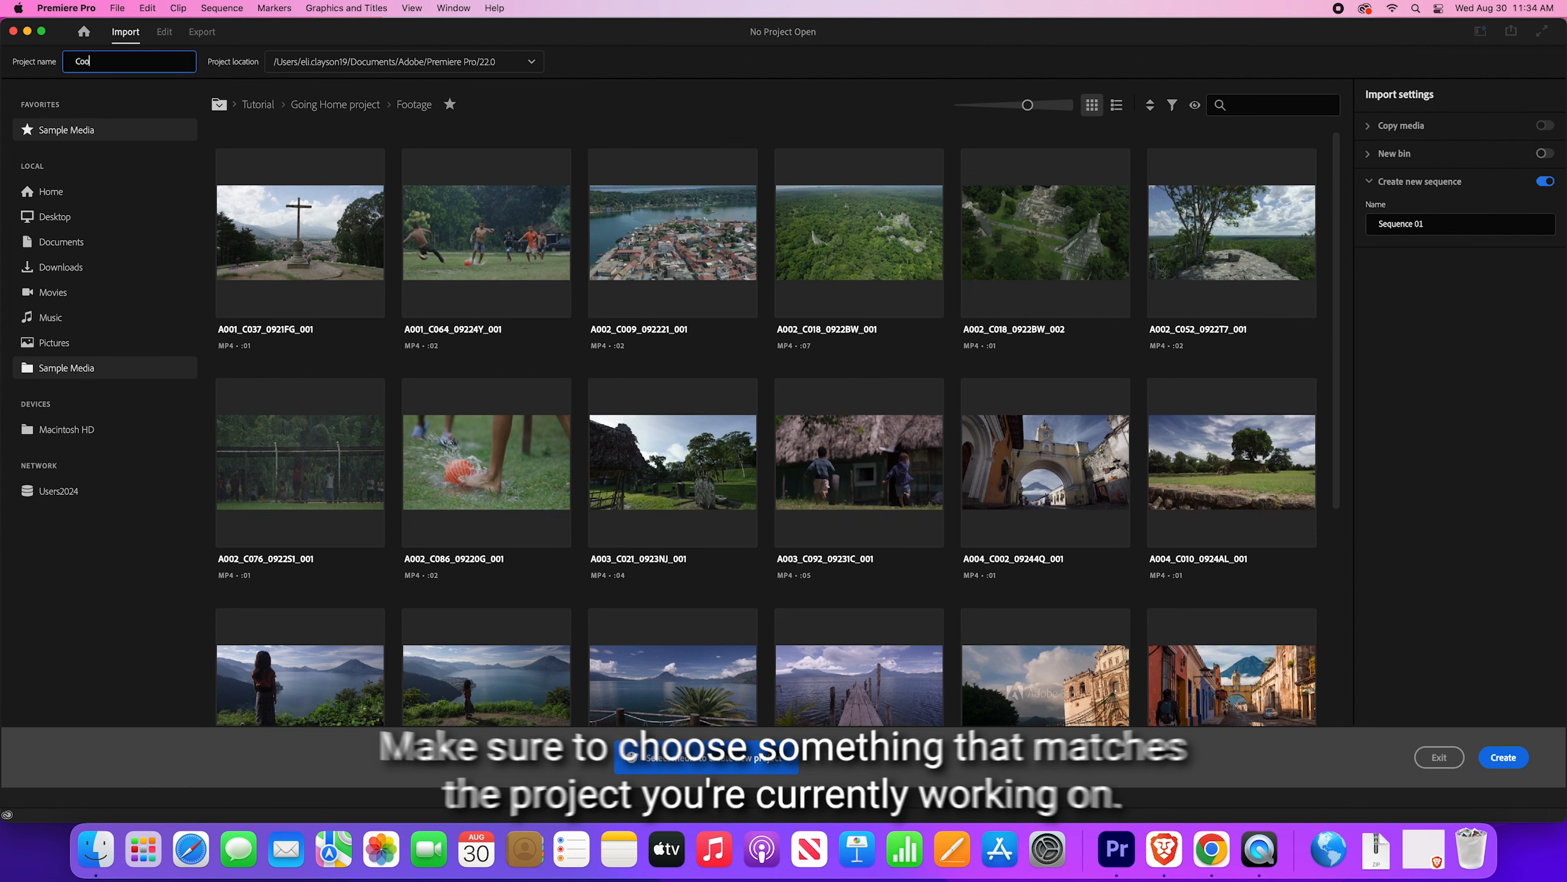
pyautogui.write('l First Edit')
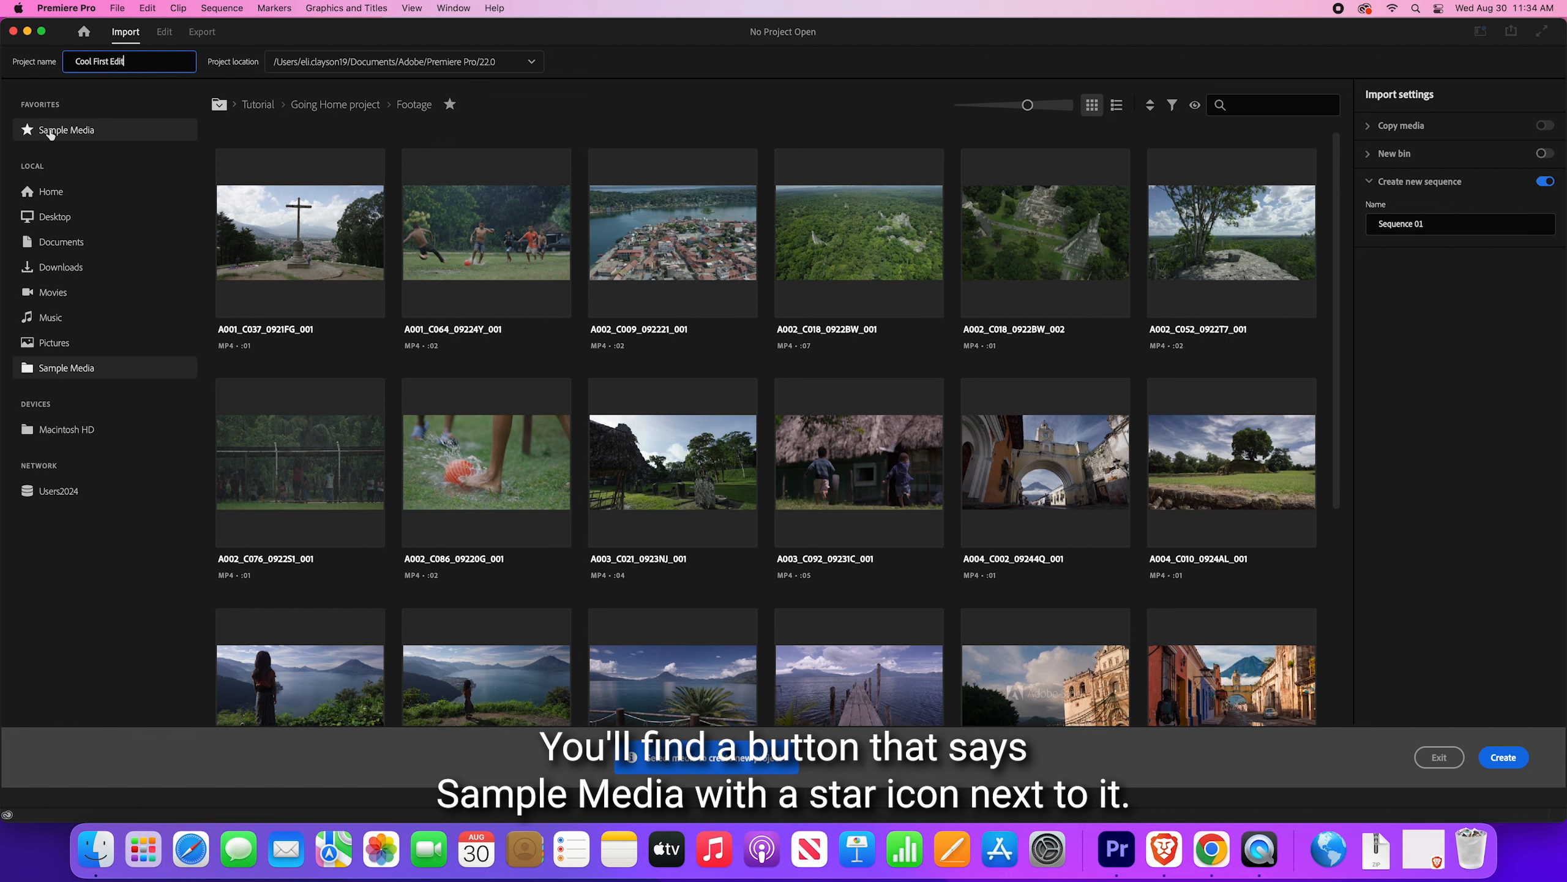
# Choose the Tikal clip from the favourite Sample Media folder and create the project with it.
pyautogui.click(51, 133)
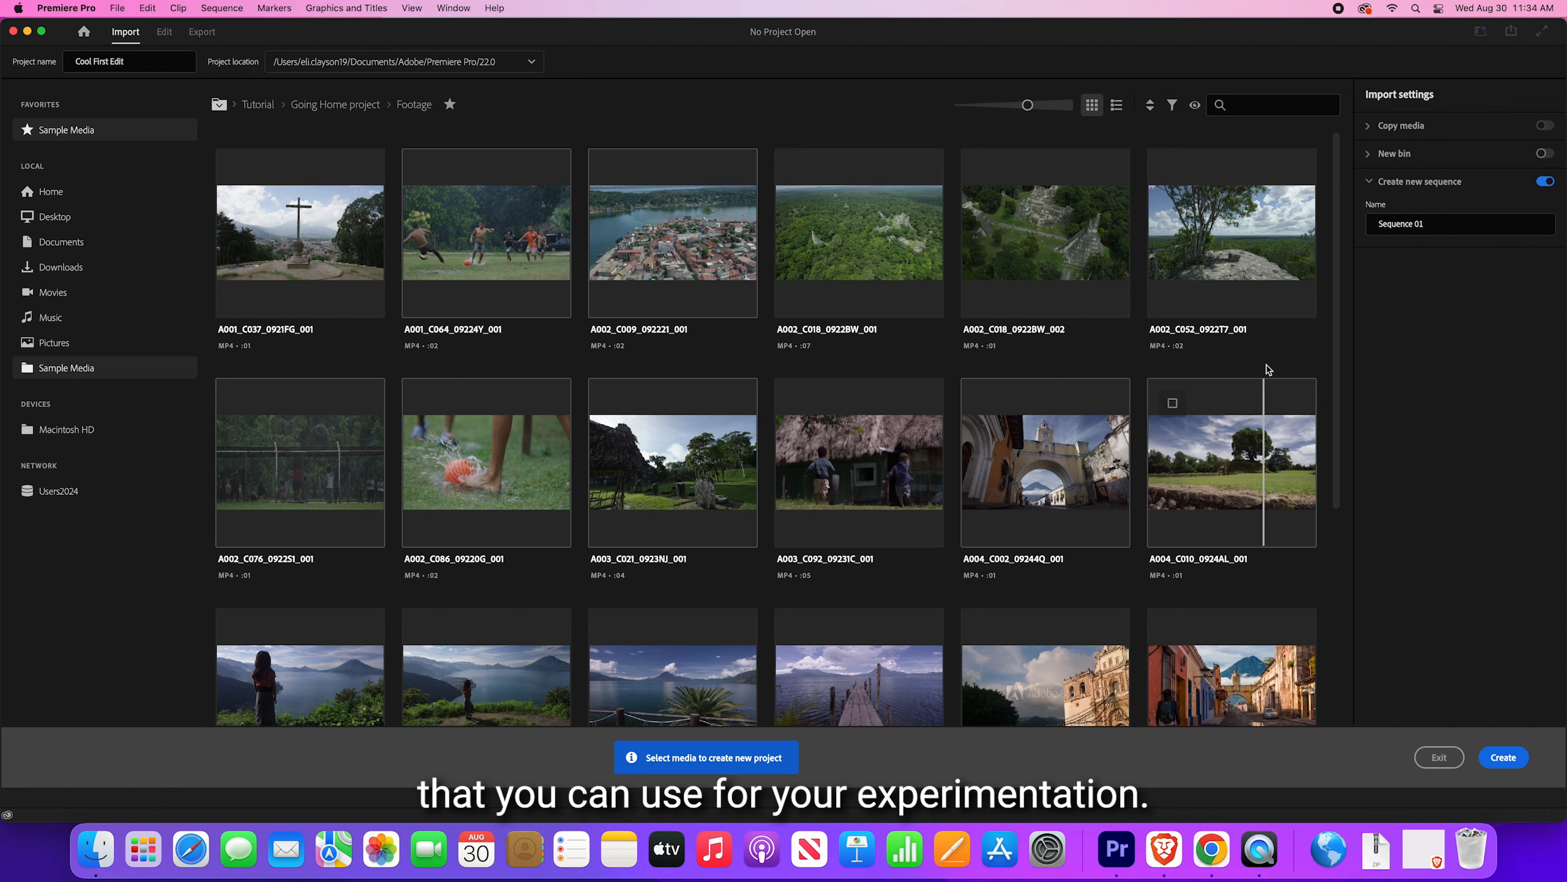
pyautogui.moveTo(1335, 269); pyautogui.dragTo(1347, 488)
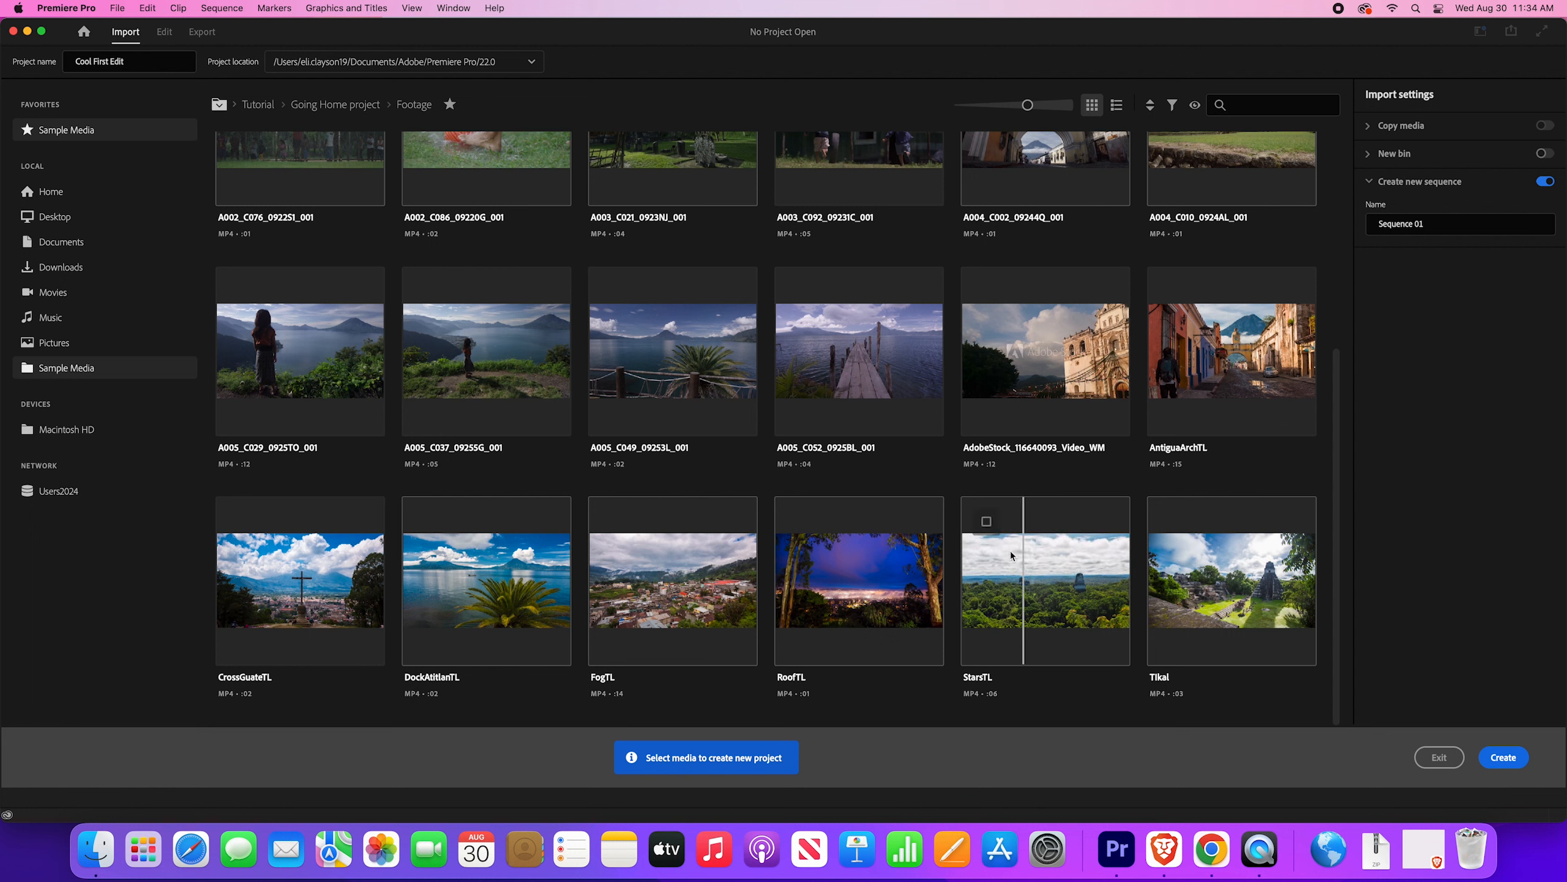
pyautogui.click(1174, 568)
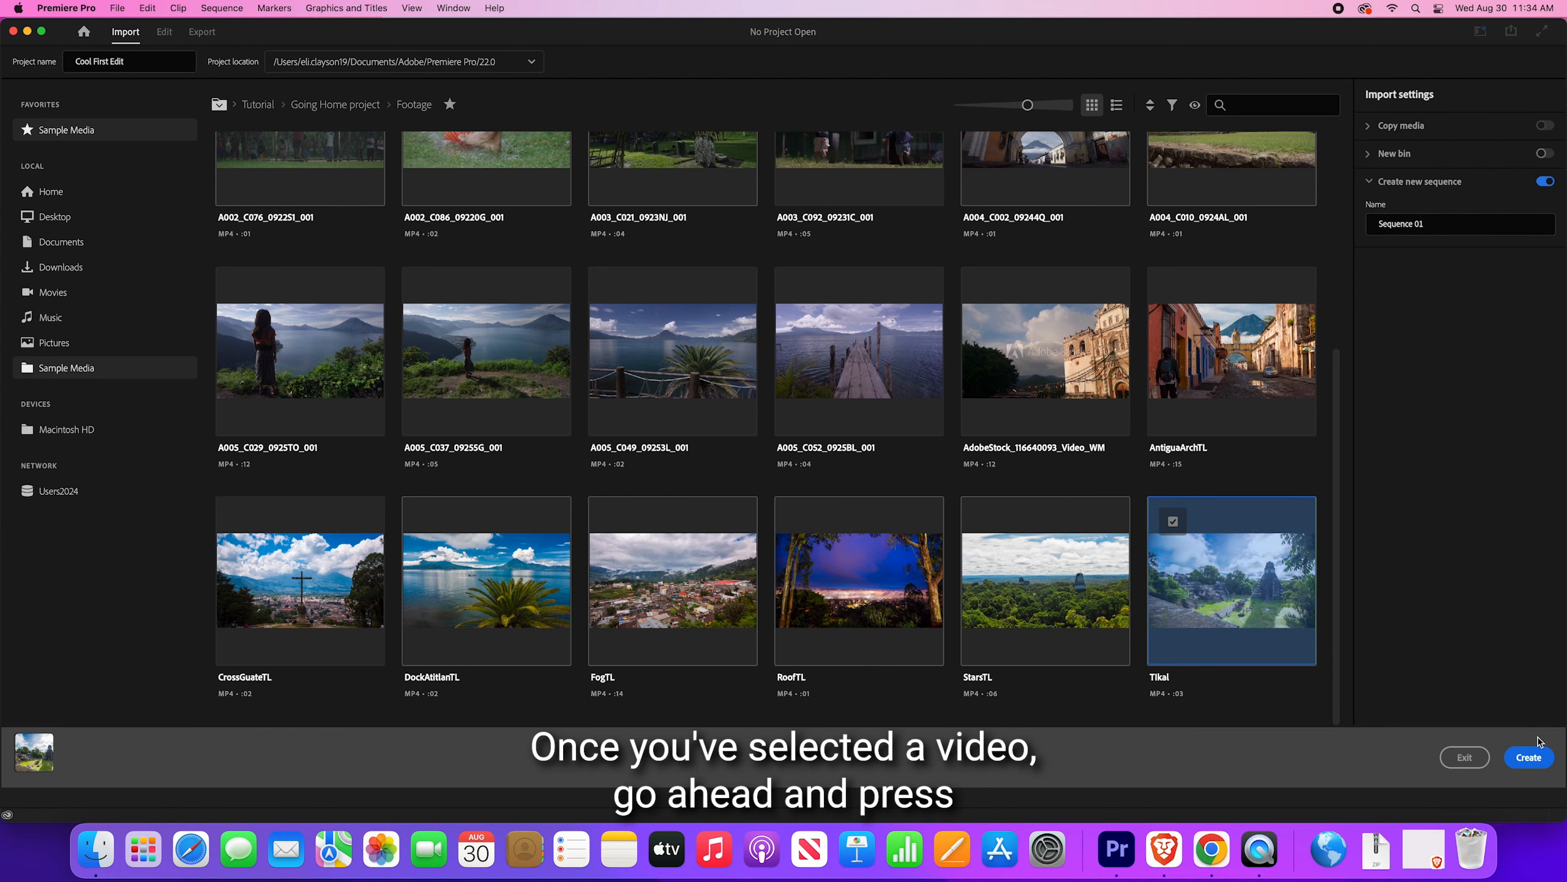
pyautogui.click(1530, 757)
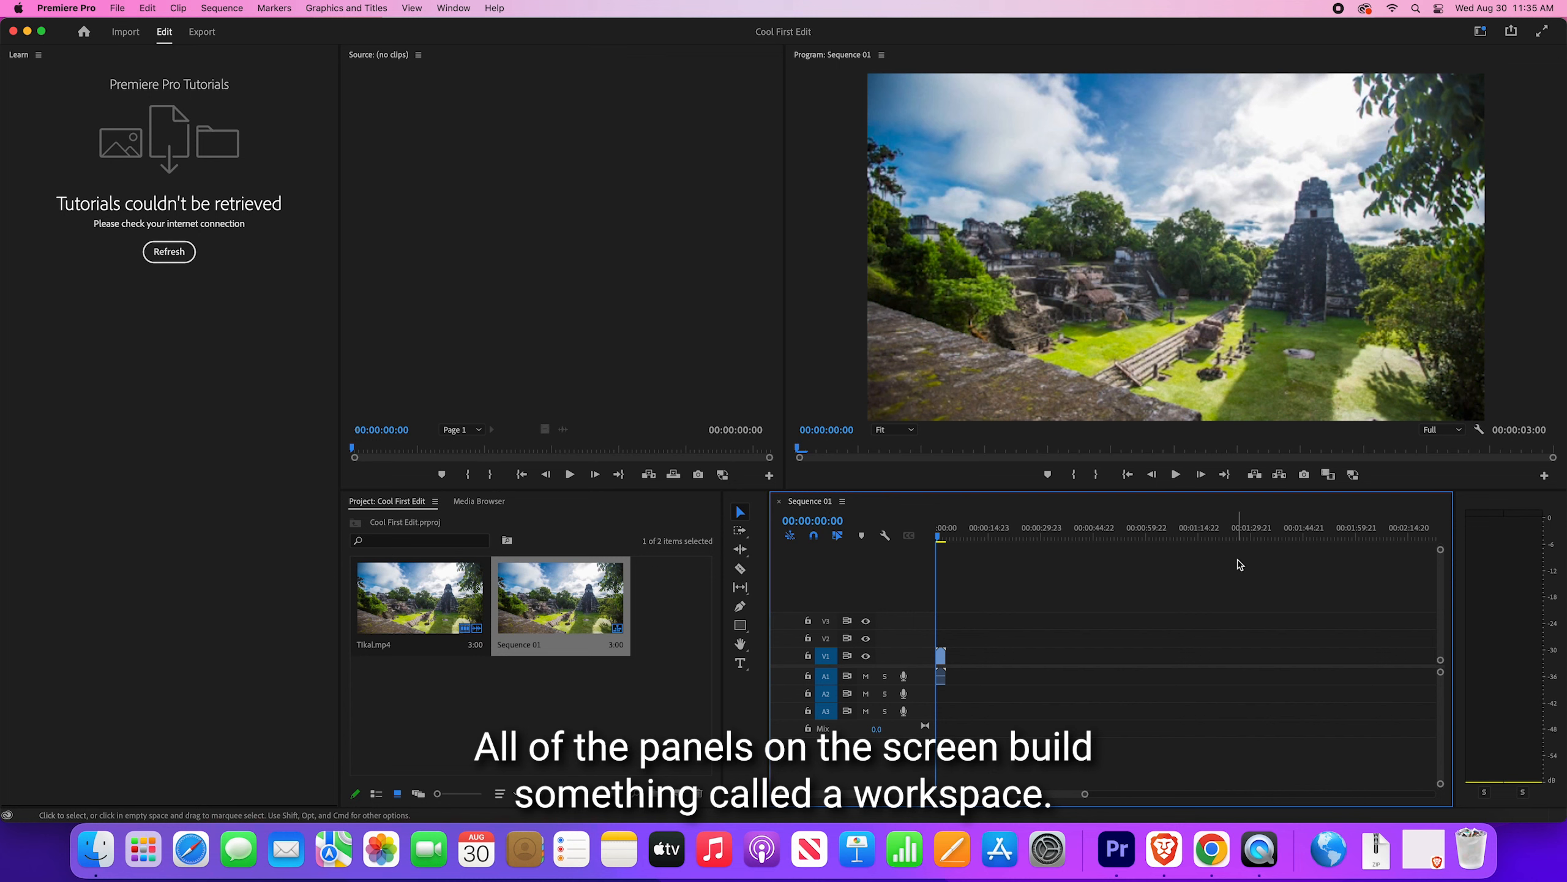
# Activate the Learn, Source and timeline panels in turn, and close the Learn panel.
pyautogui.click(286, 340)
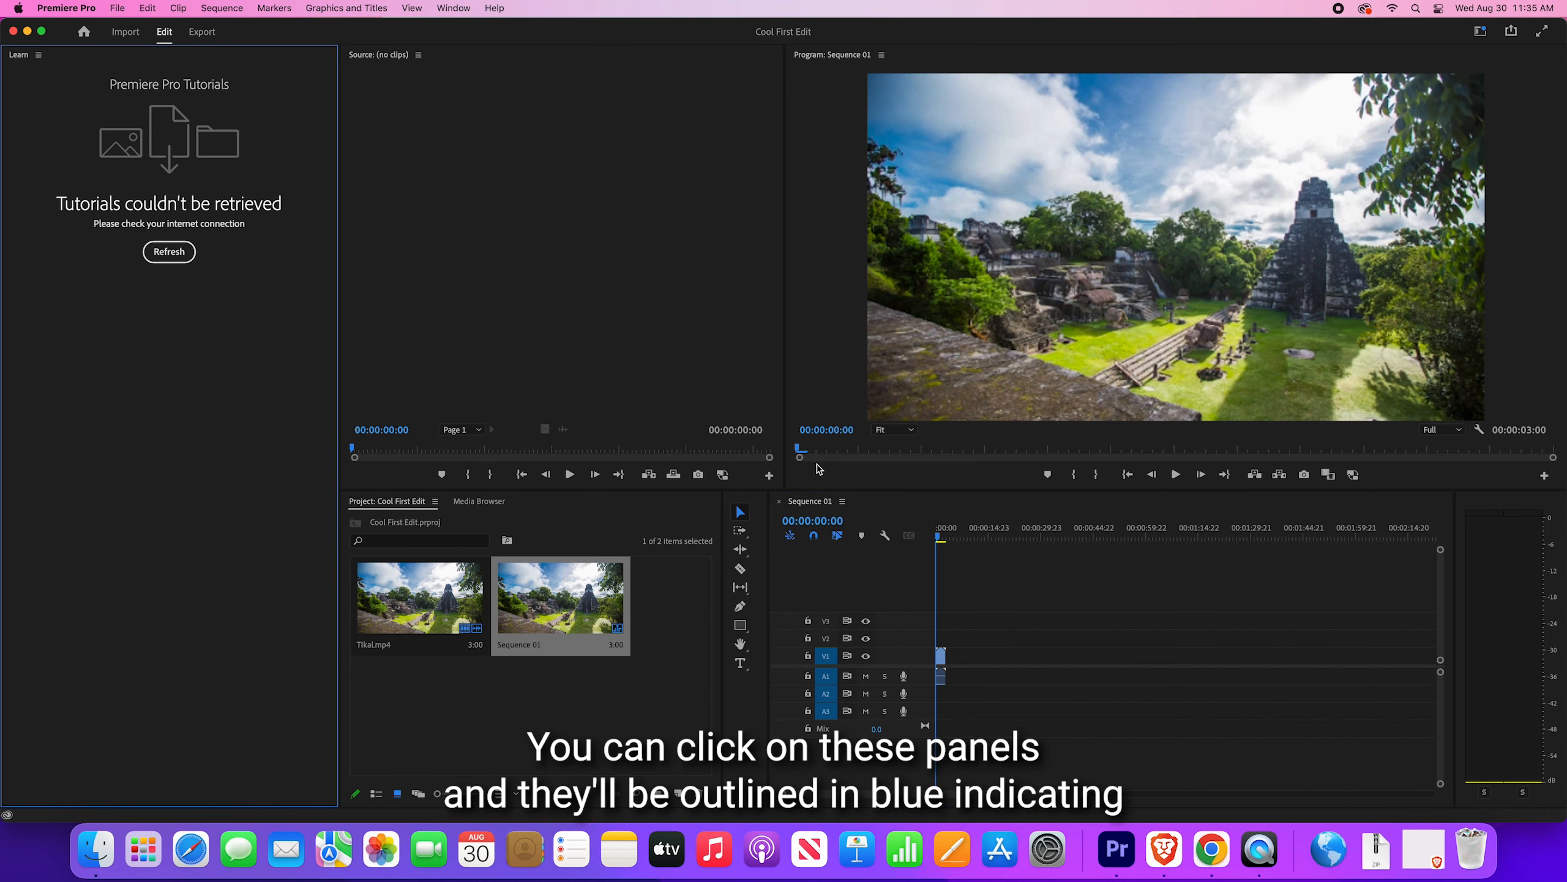
pyautogui.click(662, 379)
pyautogui.click(895, 508)
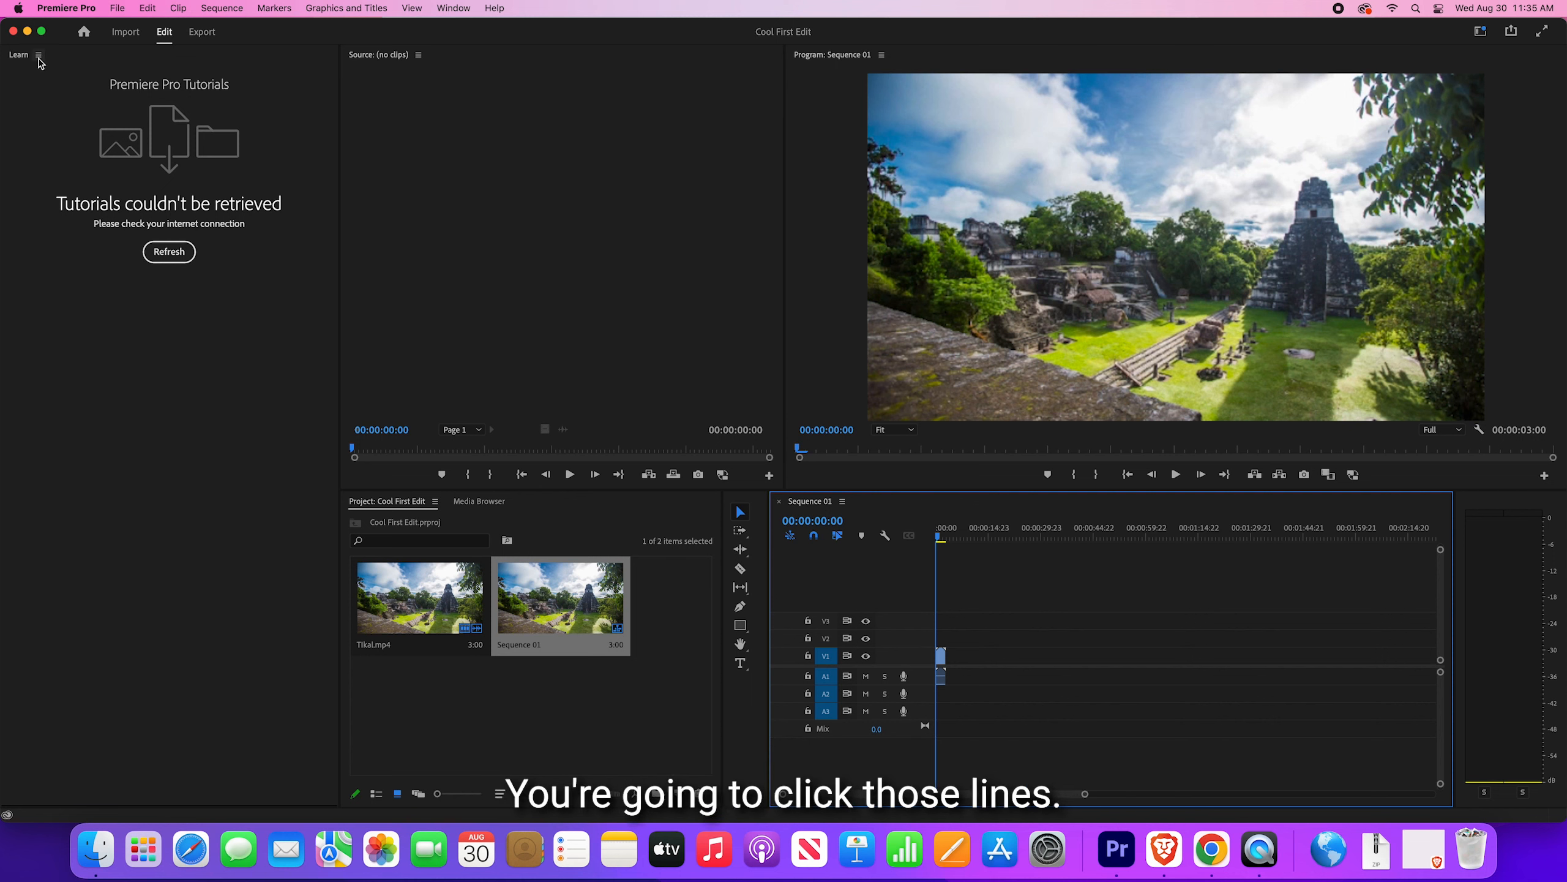
pyautogui.click(39, 59)
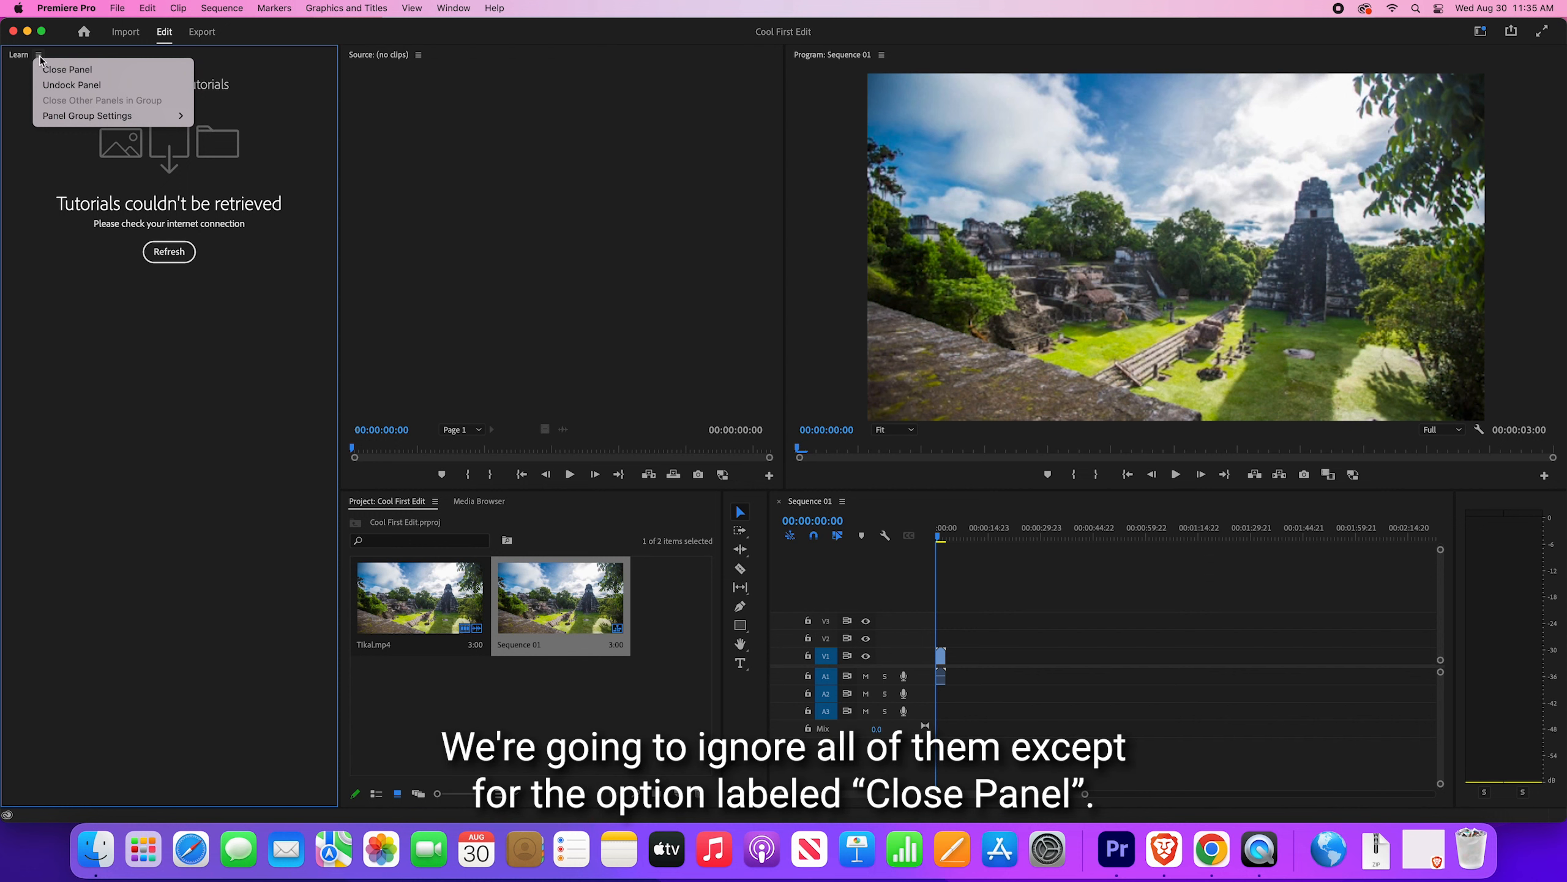
pyautogui.click(148, 71)
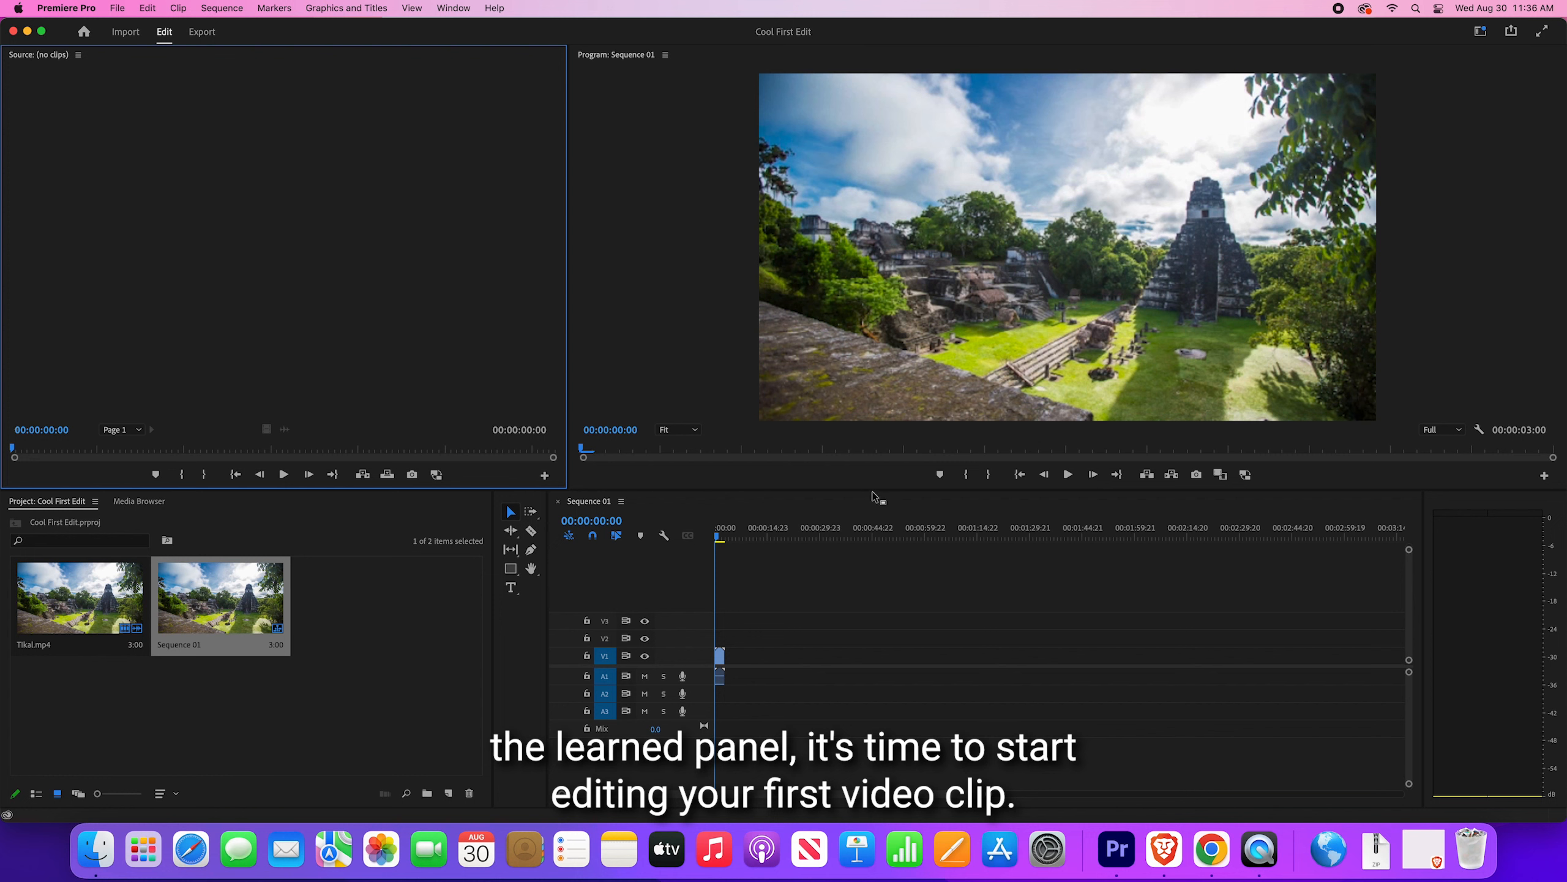
# Scrub the playhead through the Tikal clip on the enlarged timeline, stopping at 00:00:01:06.
pyautogui.click(894, 499)
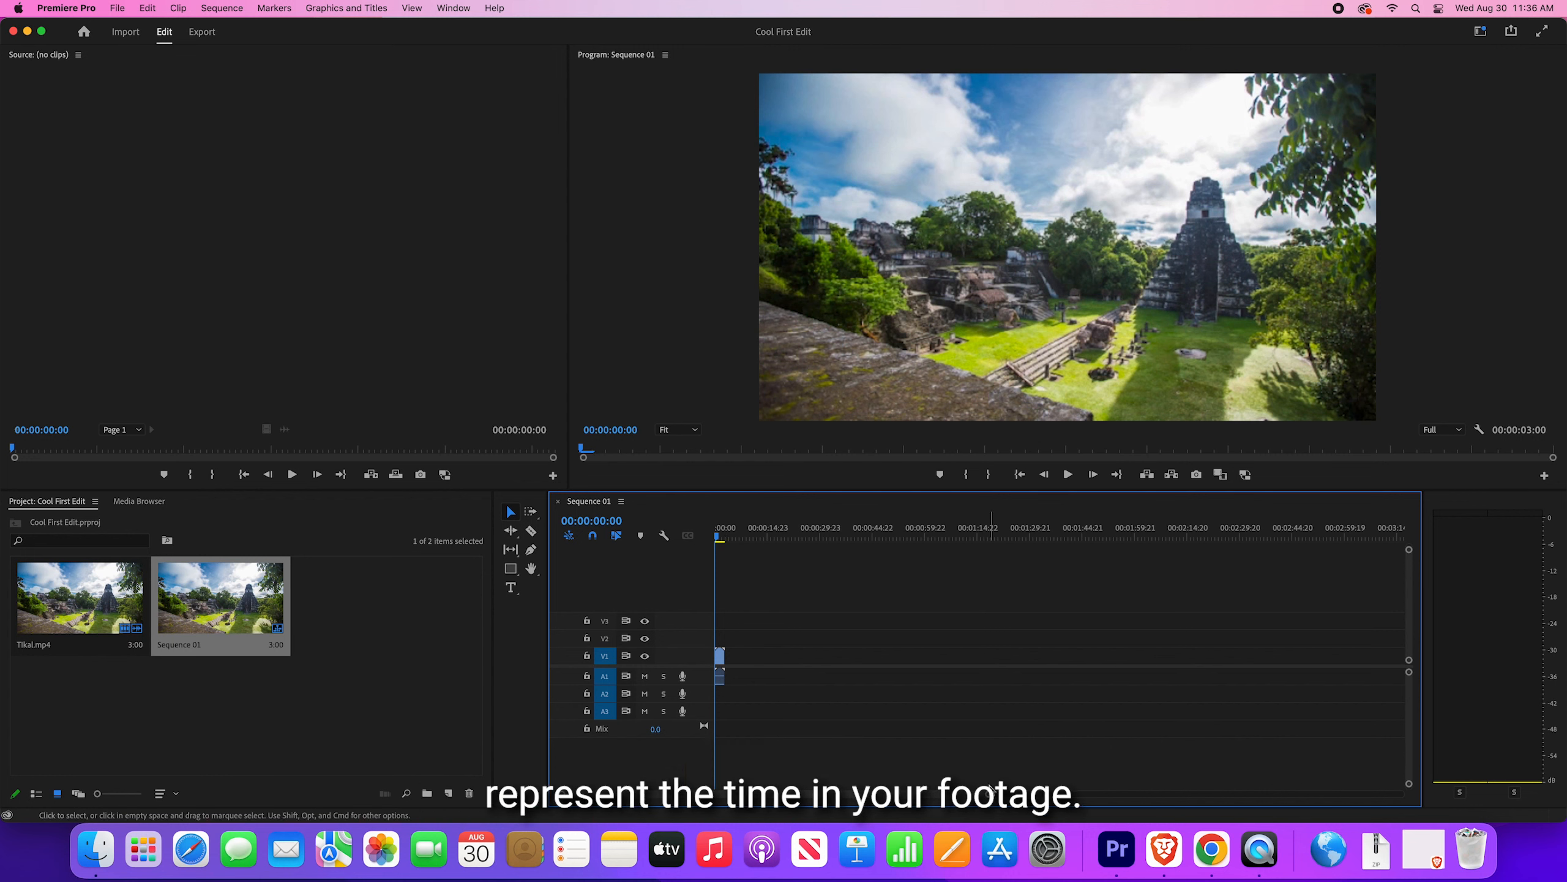
pyautogui.moveTo(993, 797); pyautogui.dragTo(850, 780)
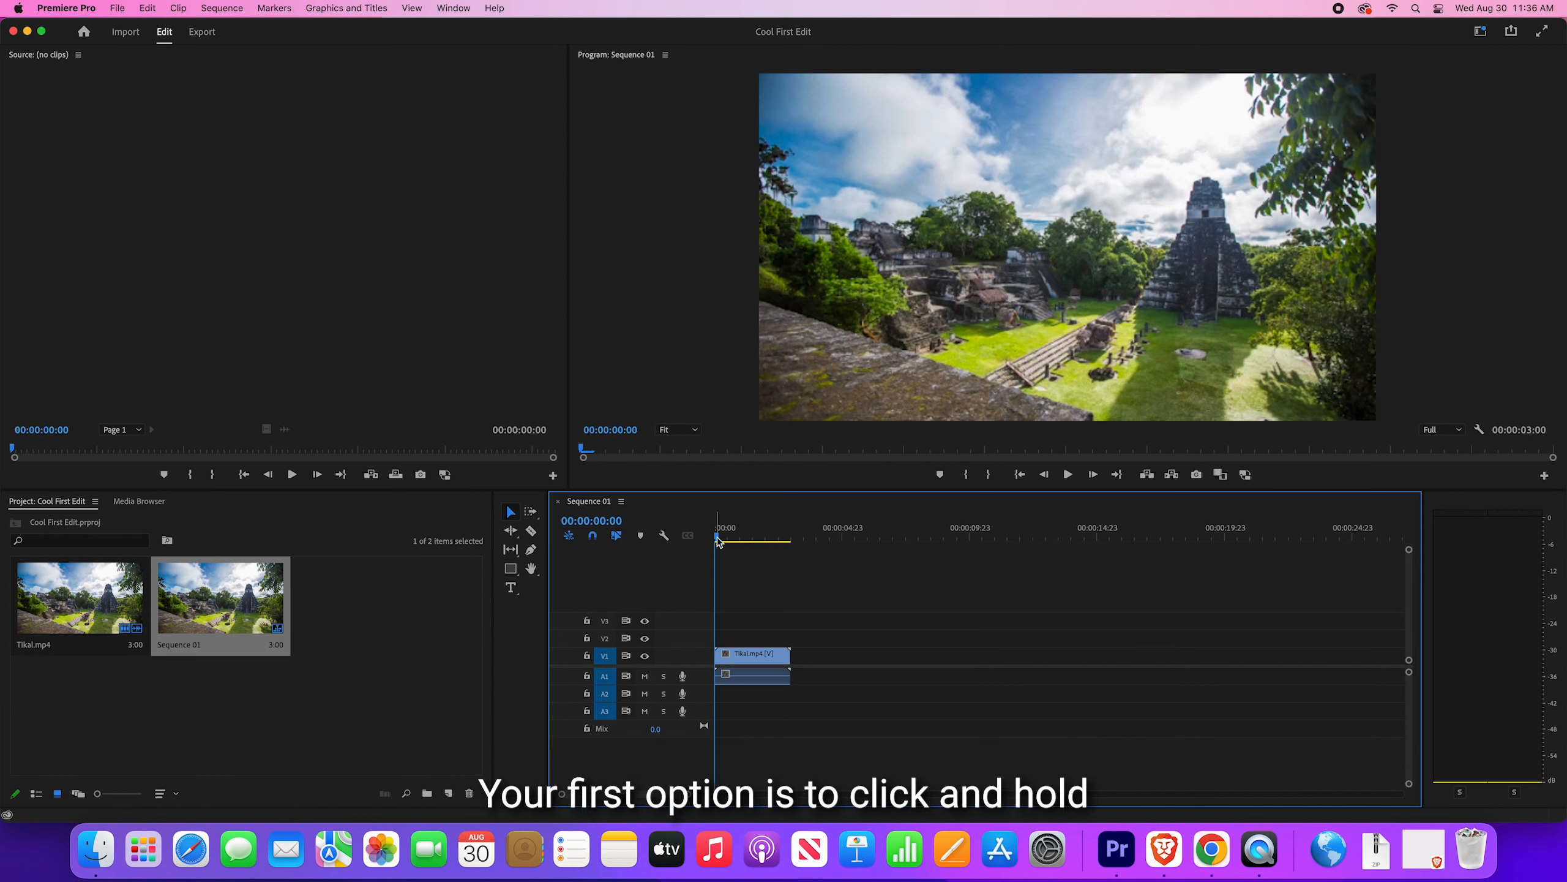
pyautogui.moveTo(717, 541); pyautogui.dragTo(719, 541)
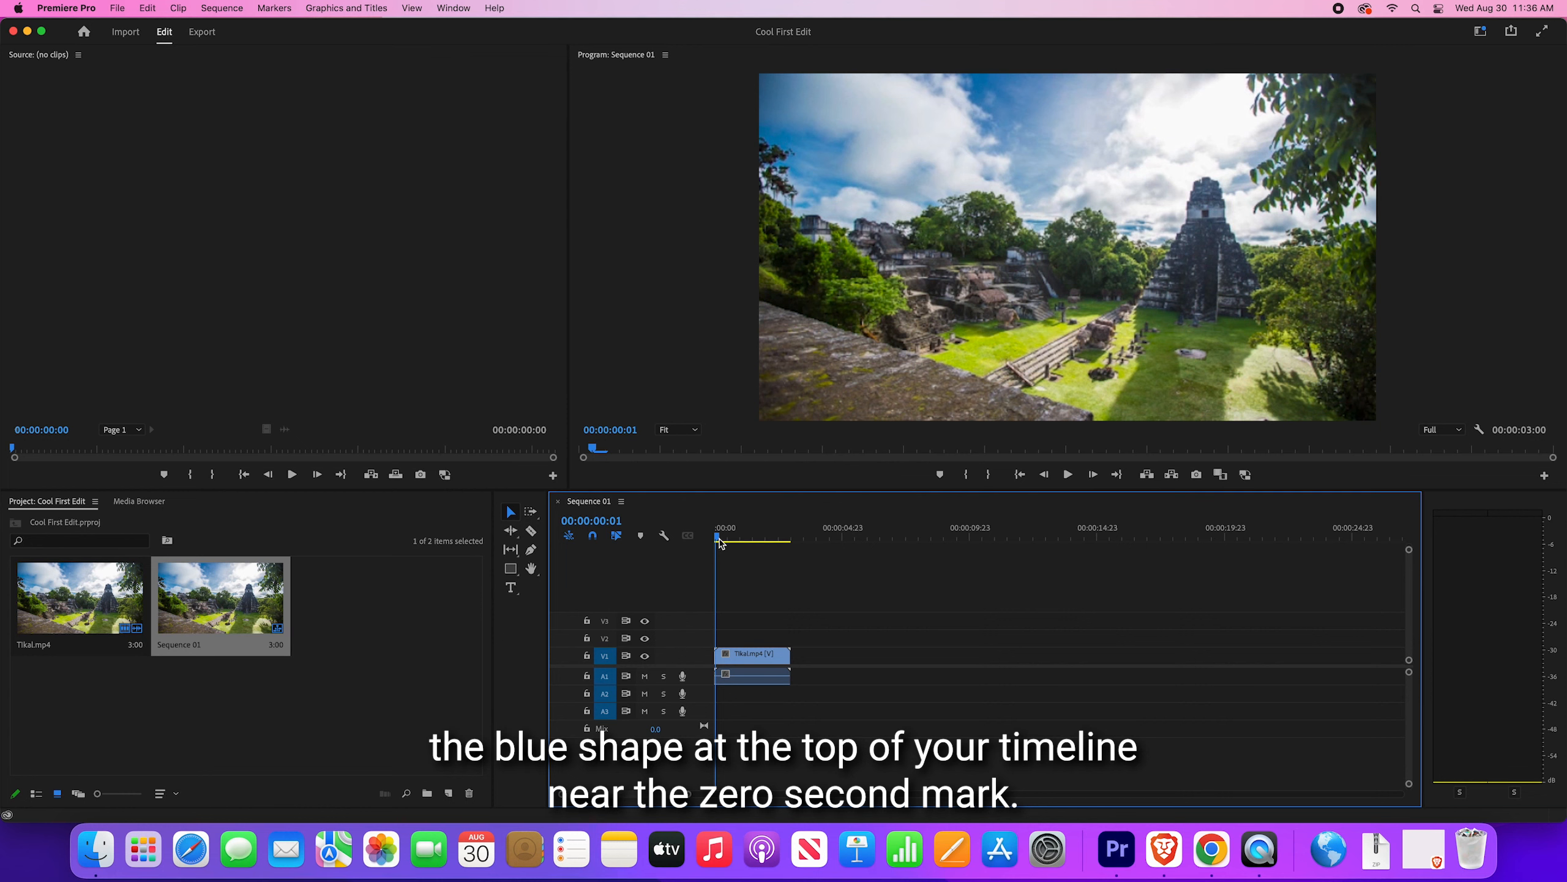
pyautogui.moveTo(720, 541)
pyautogui.mouseDown()
pyautogui.moveTo(796, 562)
pyautogui.moveTo(713, 567)
pyautogui.mouseUp()
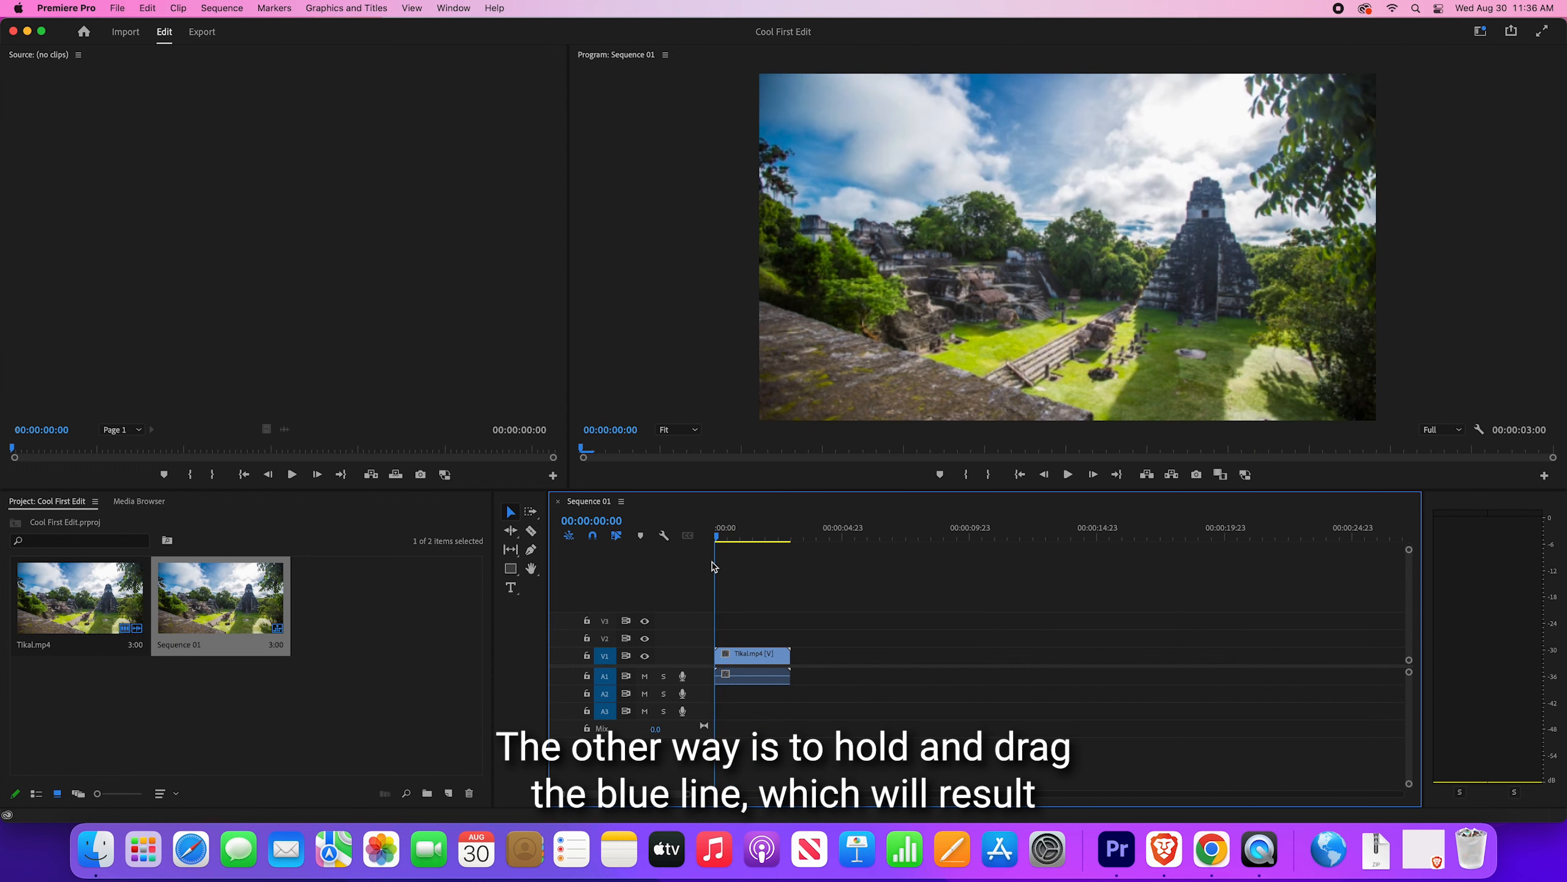
pyautogui.moveTo(715, 575)
pyautogui.mouseDown()
pyautogui.moveTo(802, 586)
pyautogui.moveTo(721, 589)
pyautogui.moveTo(715, 605)
pyautogui.mouseUp()
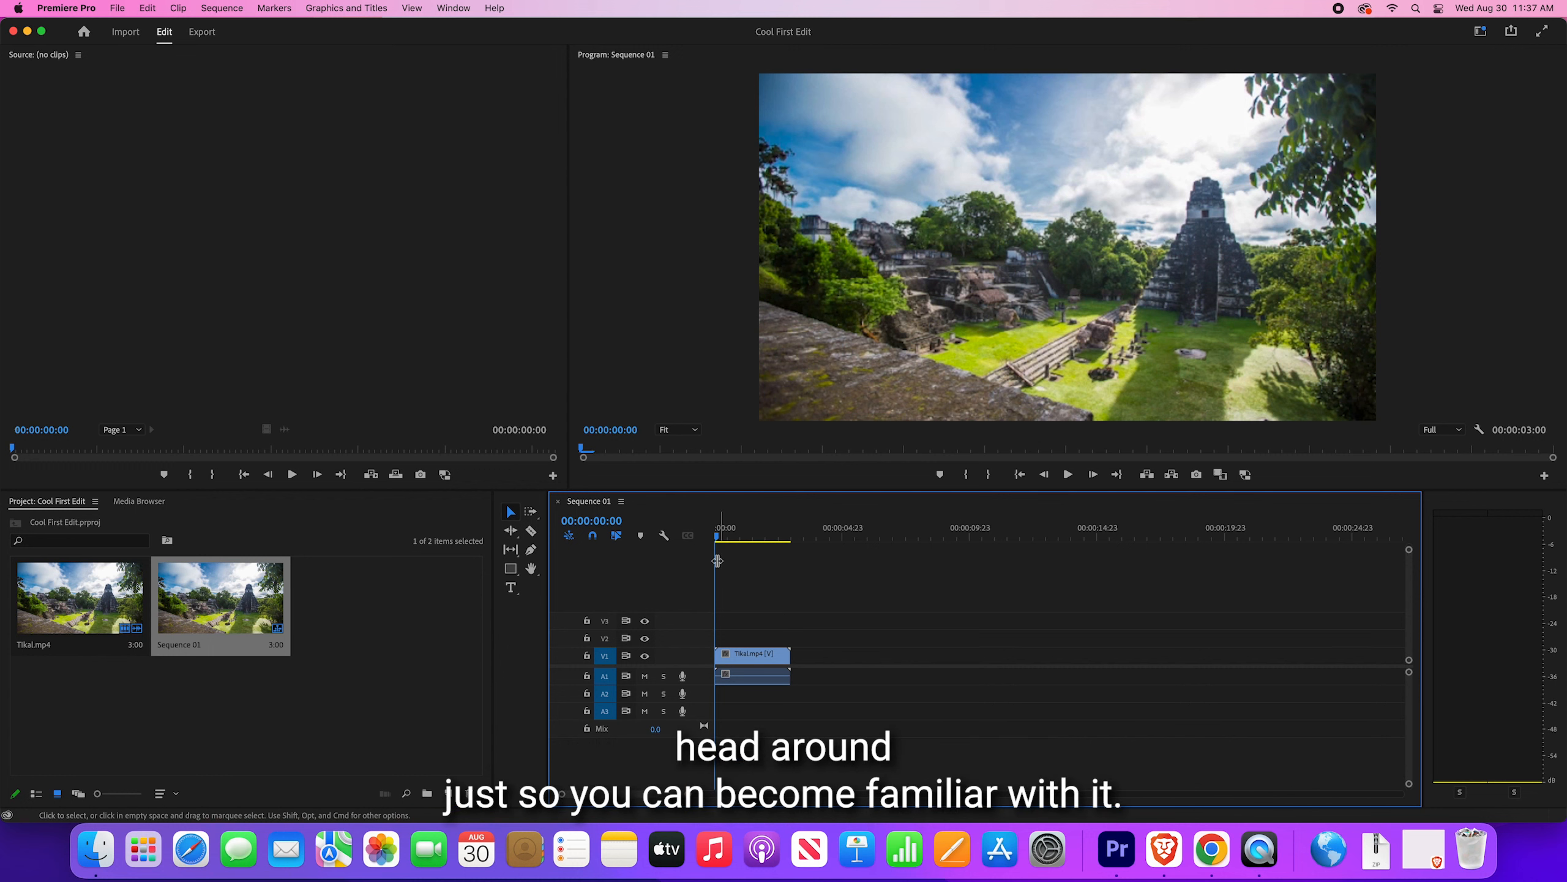
pyautogui.moveTo(719, 541); pyautogui.dragTo(795, 542)
pyautogui.moveTo(764, 544)
pyautogui.mouseDown()
pyautogui.moveTo(789, 554)
pyautogui.moveTo(746, 565)
pyautogui.mouseUp()
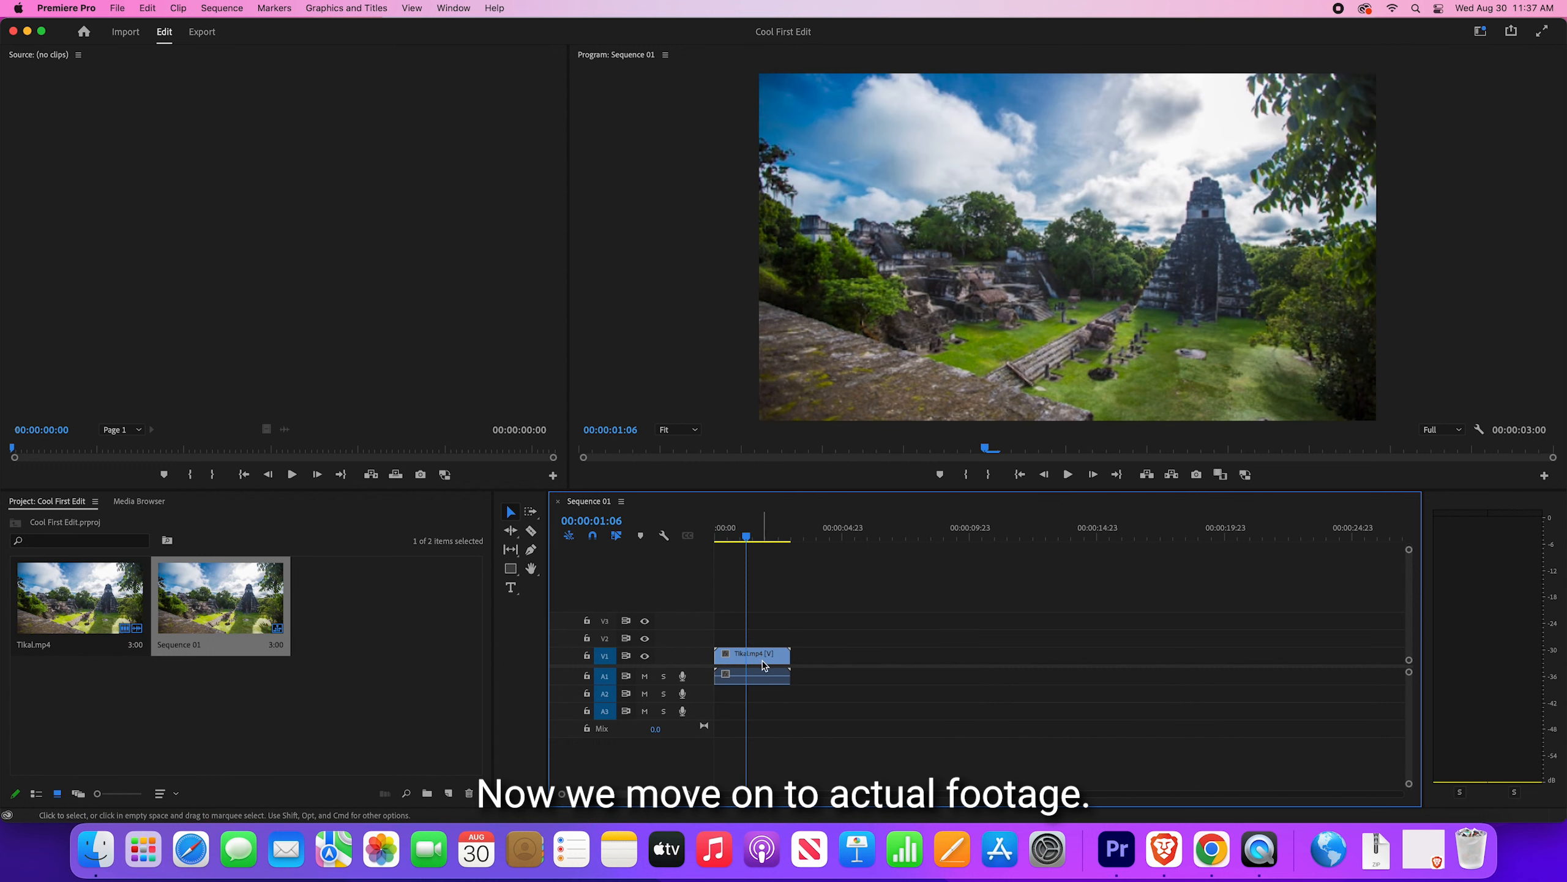
# Select the Tikal clip, move the playhead to 00:00:02:00 and deselect the clip.
pyautogui.click(764, 662)
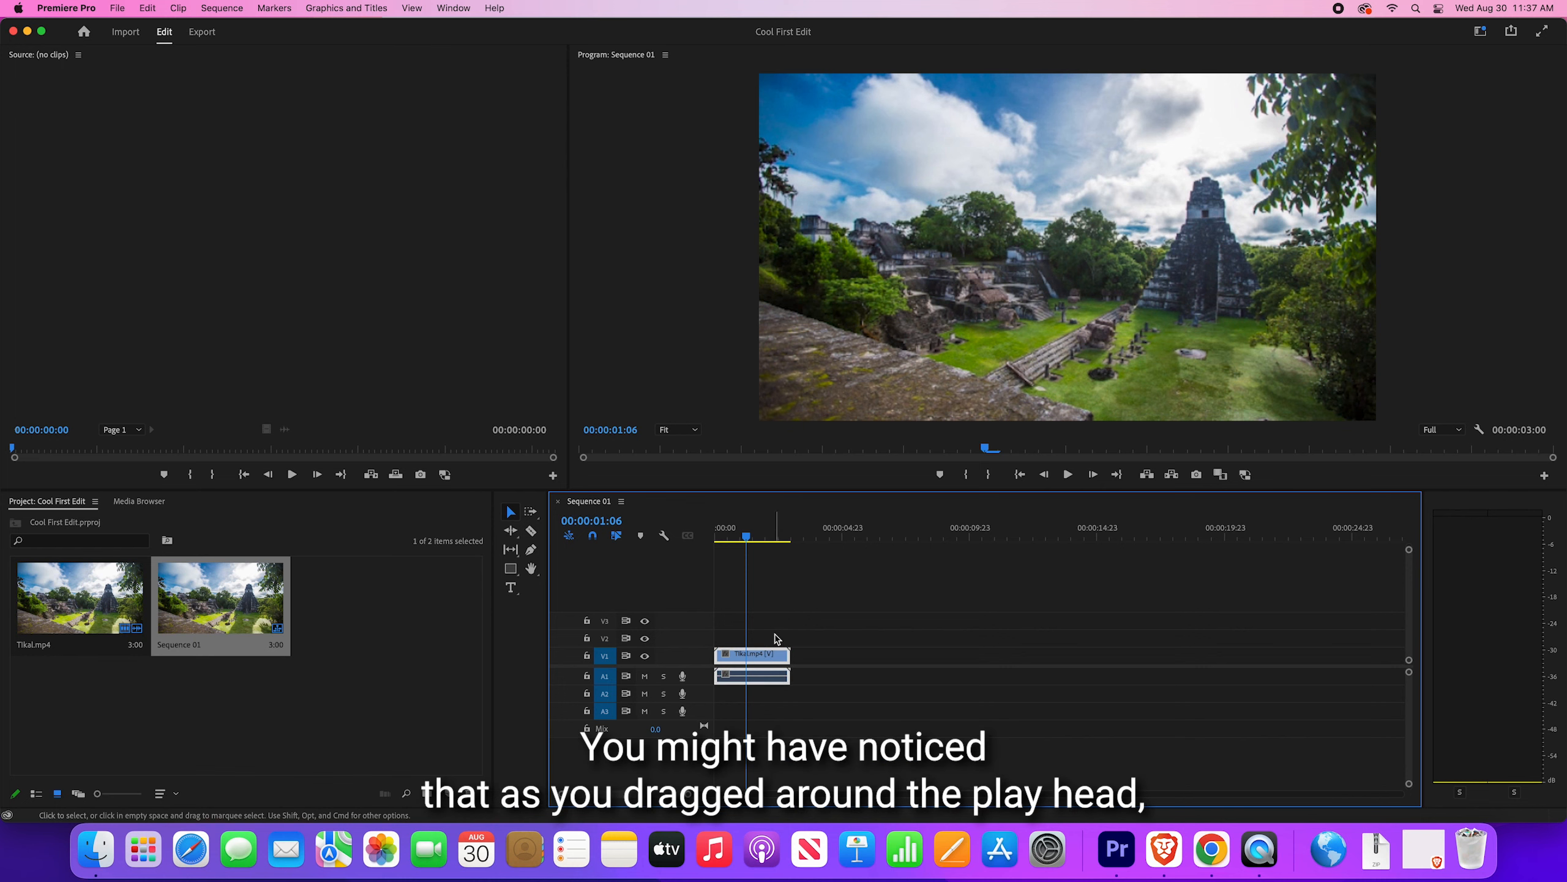
pyautogui.moveTo(743, 540)
pyautogui.mouseDown()
pyautogui.moveTo(722, 542)
pyautogui.moveTo(790, 549)
pyautogui.moveTo(731, 552)
pyautogui.moveTo(765, 549)
pyautogui.mouseUp()
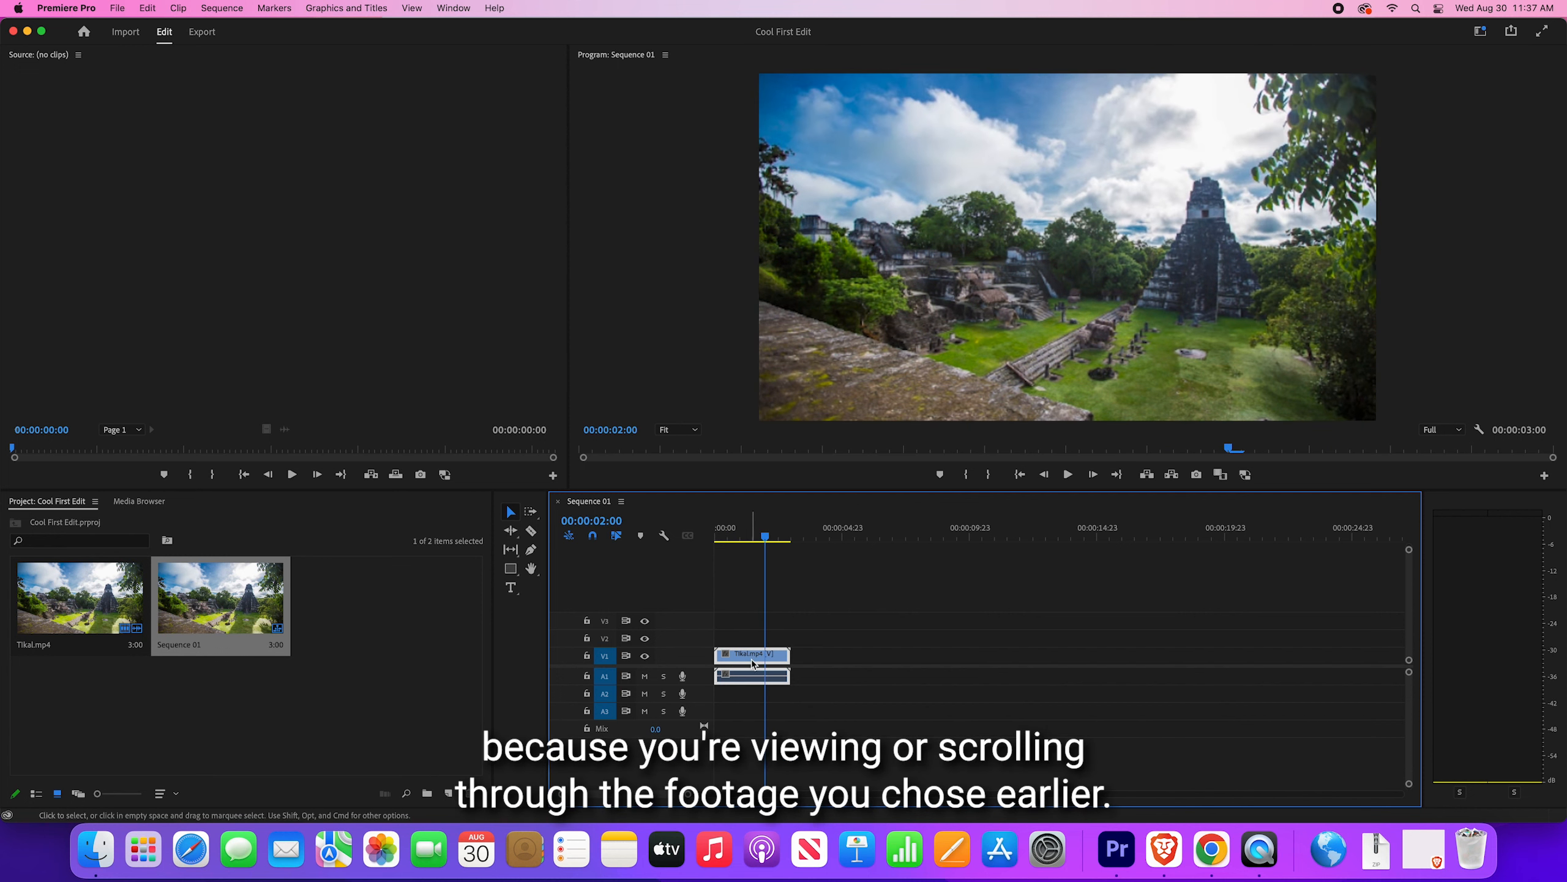
pyautogui.click(831, 637)
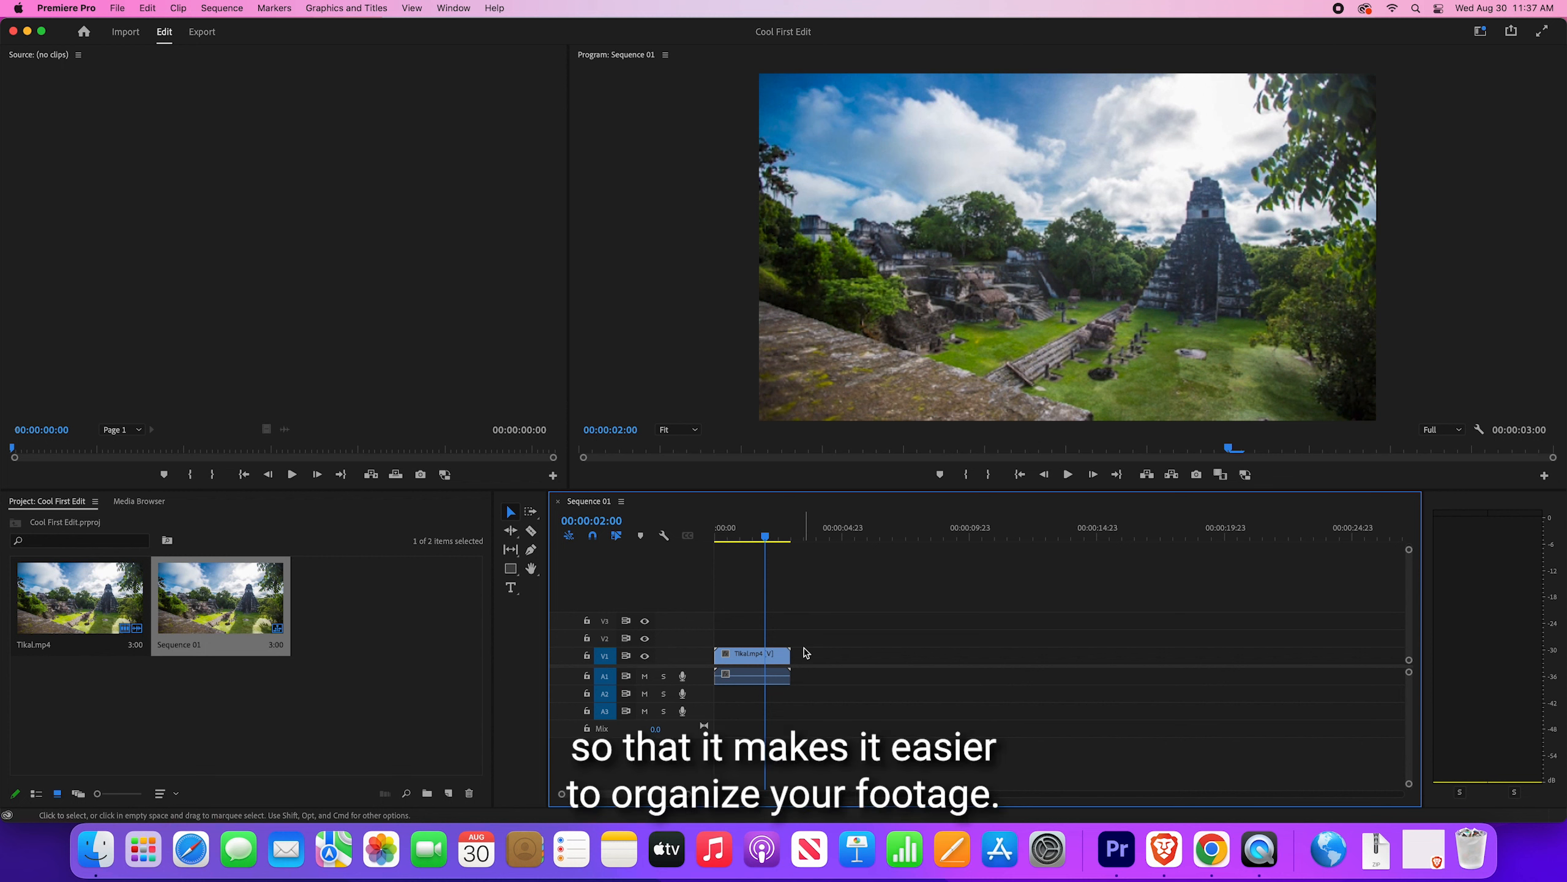
# Move the Tikal clip up through the higher video tracks, adding V4 and V5, and return it to V1.
pyautogui.moveTo(772, 659)
pyautogui.mouseDown()
pyautogui.moveTo(962, 657)
pyautogui.moveTo(802, 661)
pyautogui.moveTo(800, 621)
pyautogui.moveTo(811, 658)
pyautogui.moveTo(765, 662)
pyautogui.mouseUp()
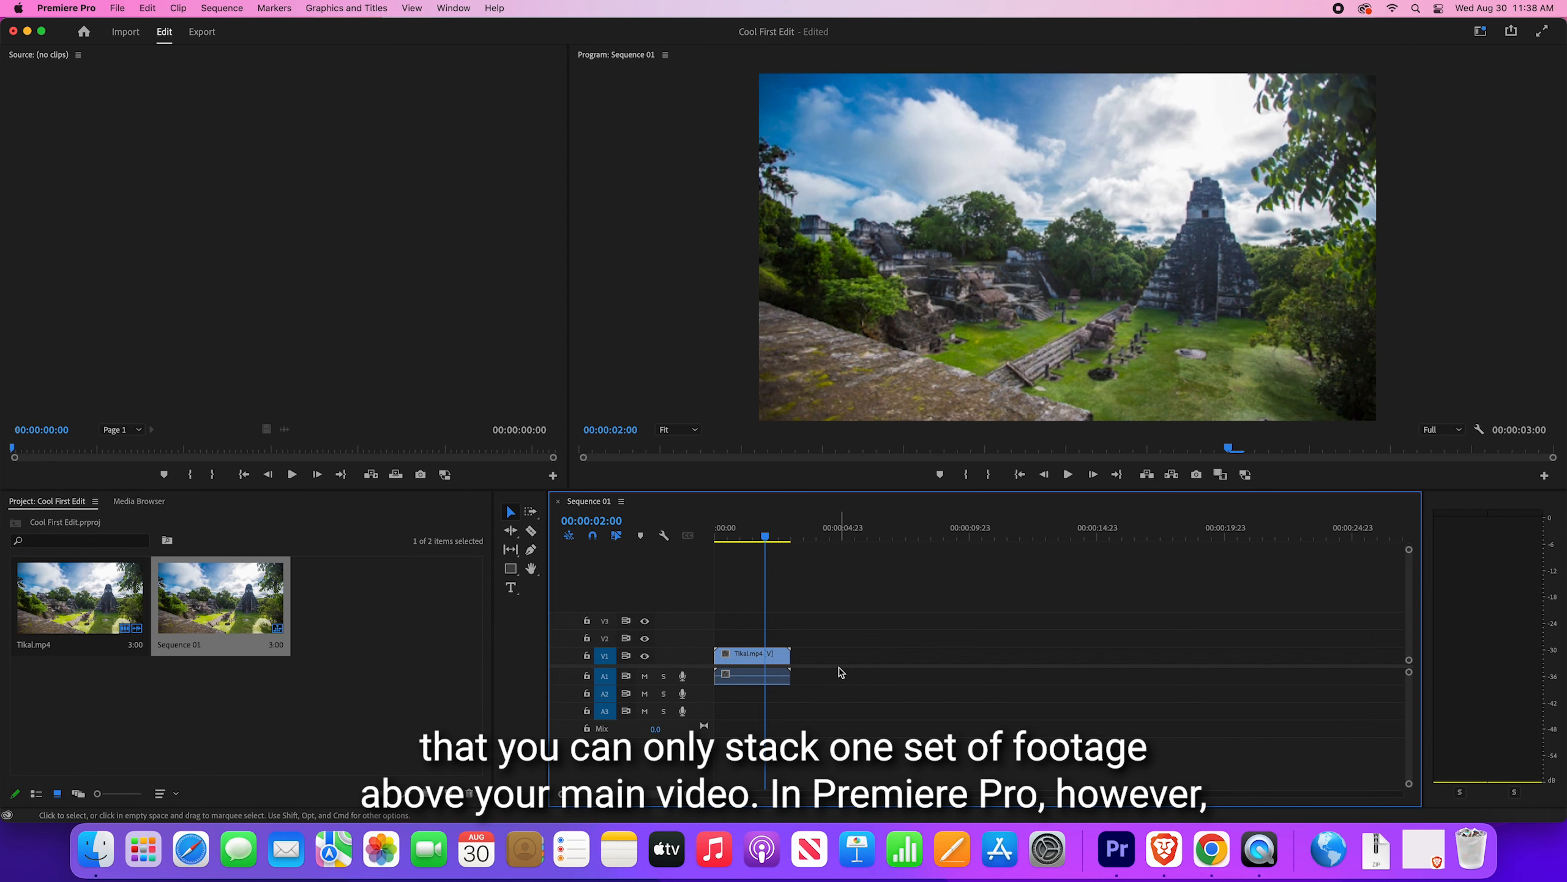
pyautogui.click(770, 654)
pyautogui.moveTo(770, 655); pyautogui.dragTo(773, 622)
pyautogui.moveTo(774, 621); pyautogui.dragTo(778, 585)
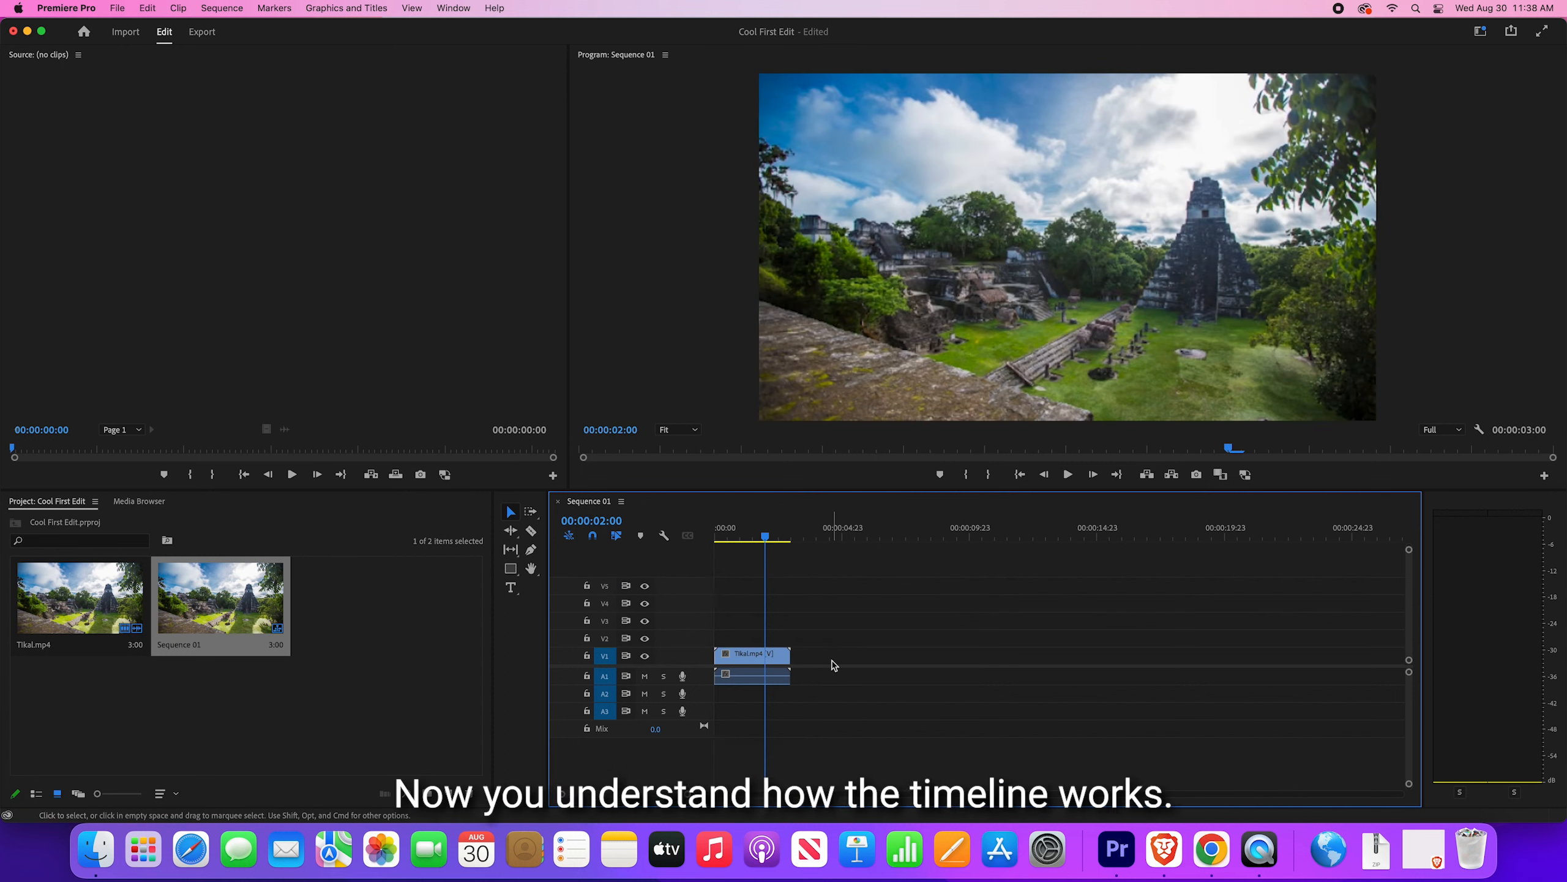
# Move the playhead to 00:00:01:22, and shift the Tikal clip later on V1 and back to the sequence start.
pyautogui.moveTo(765, 535)
pyautogui.mouseDown()
pyautogui.moveTo(851, 552)
pyautogui.moveTo(763, 538)
pyautogui.mouseUp()
pyautogui.moveTo(737, 658); pyautogui.dragTo(903, 663)
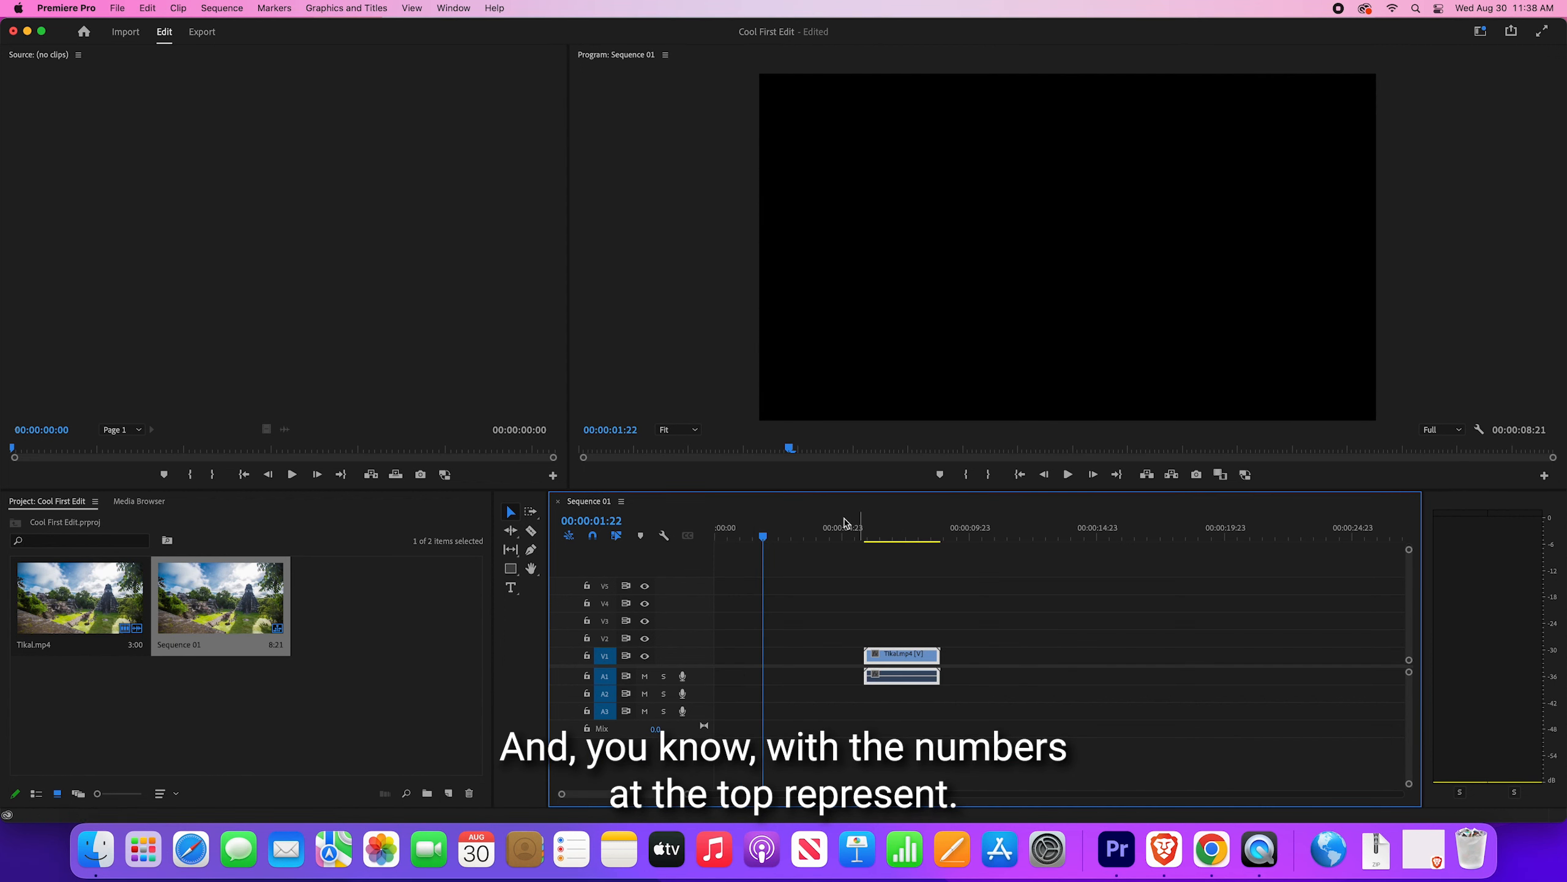
pyautogui.moveTo(908, 657); pyautogui.dragTo(760, 669)
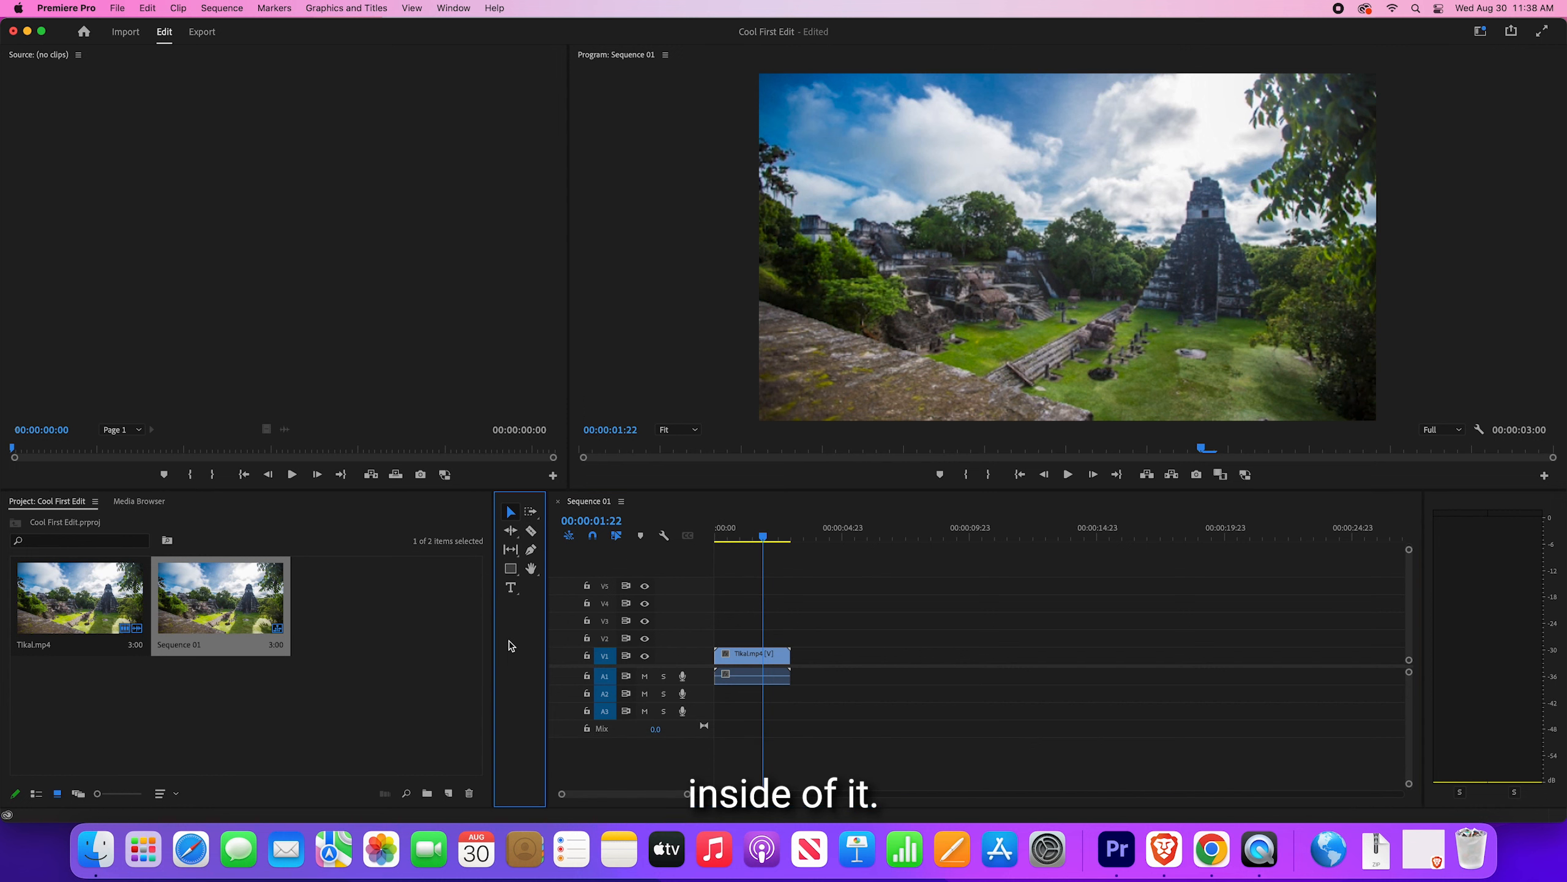
# Move the Tikal clip later on V1 and delete it, then undo the deletion and return the clip to the sequence start.
pyautogui.click(513, 638)
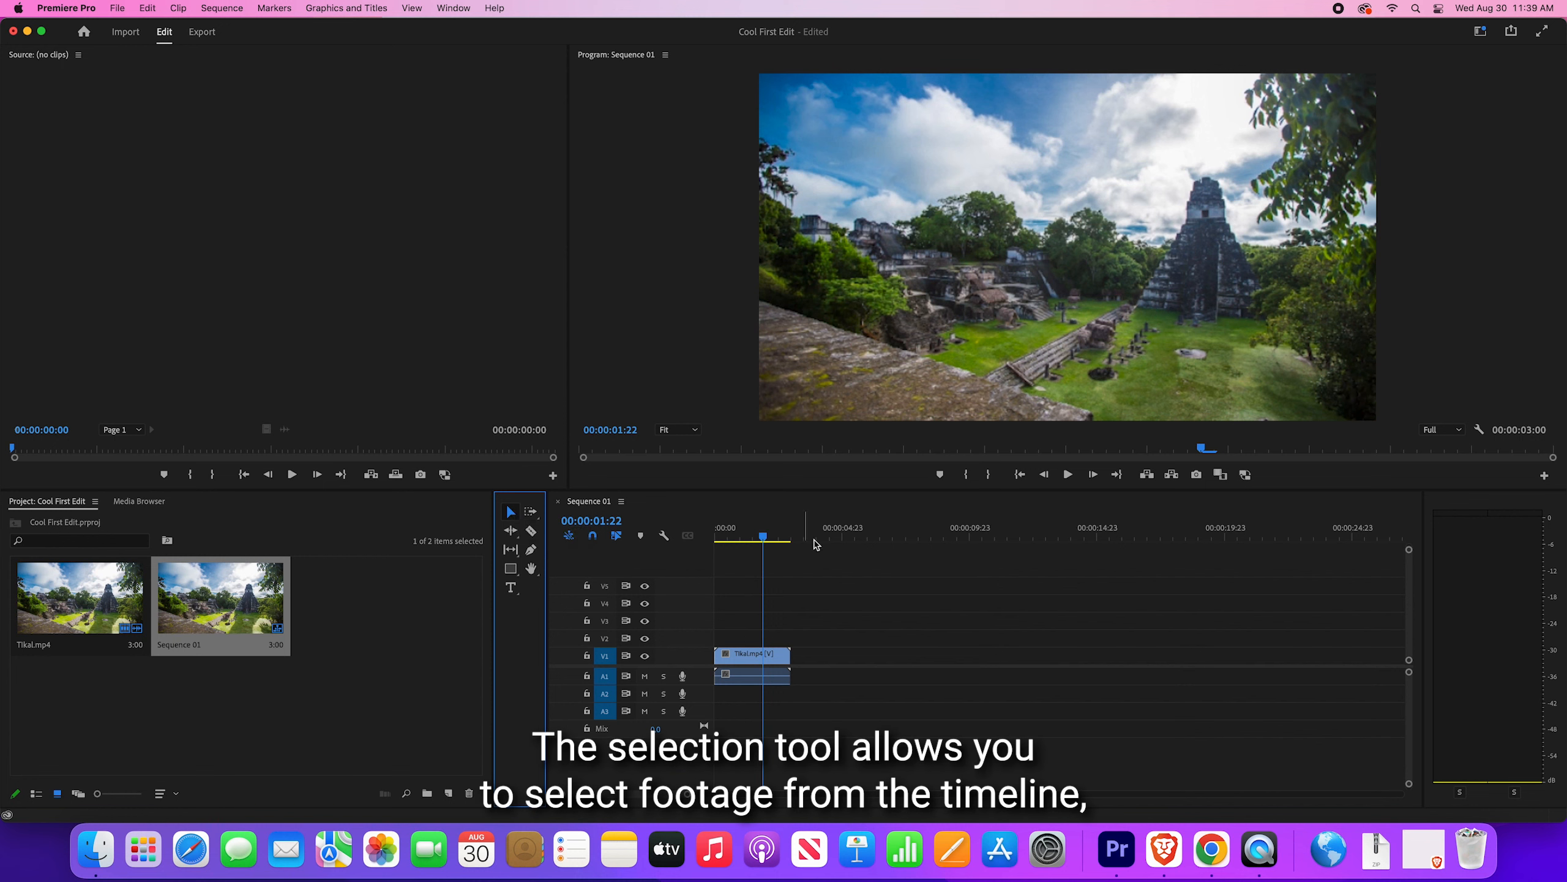
pyautogui.click(772, 656)
pyautogui.moveTo(773, 655); pyautogui.dragTo(885, 661)
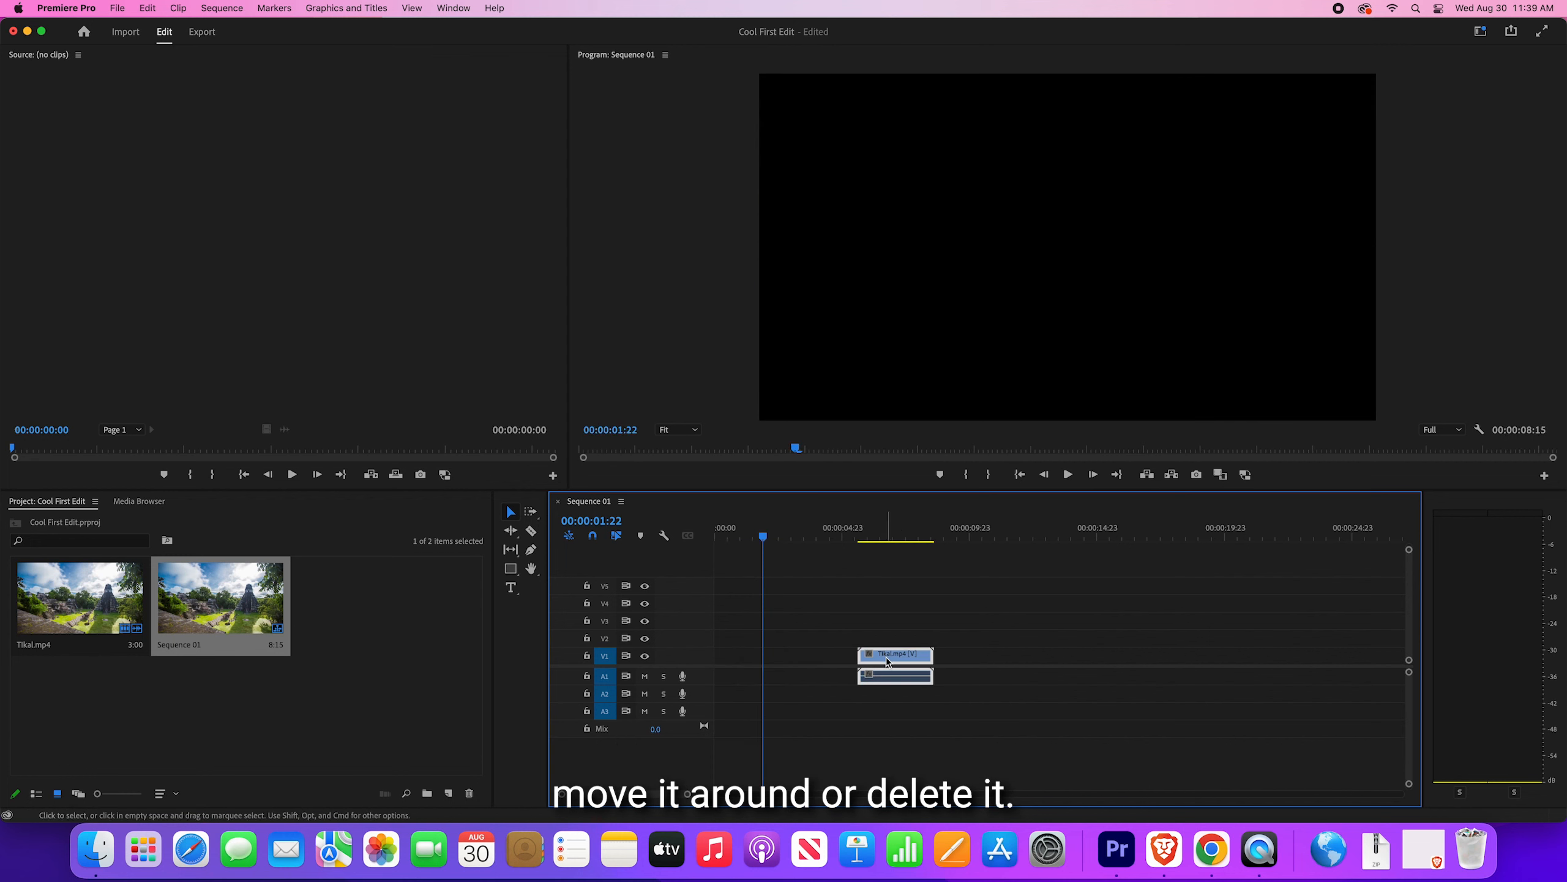
pyautogui.press('Delete')
pyautogui.press('super+z')
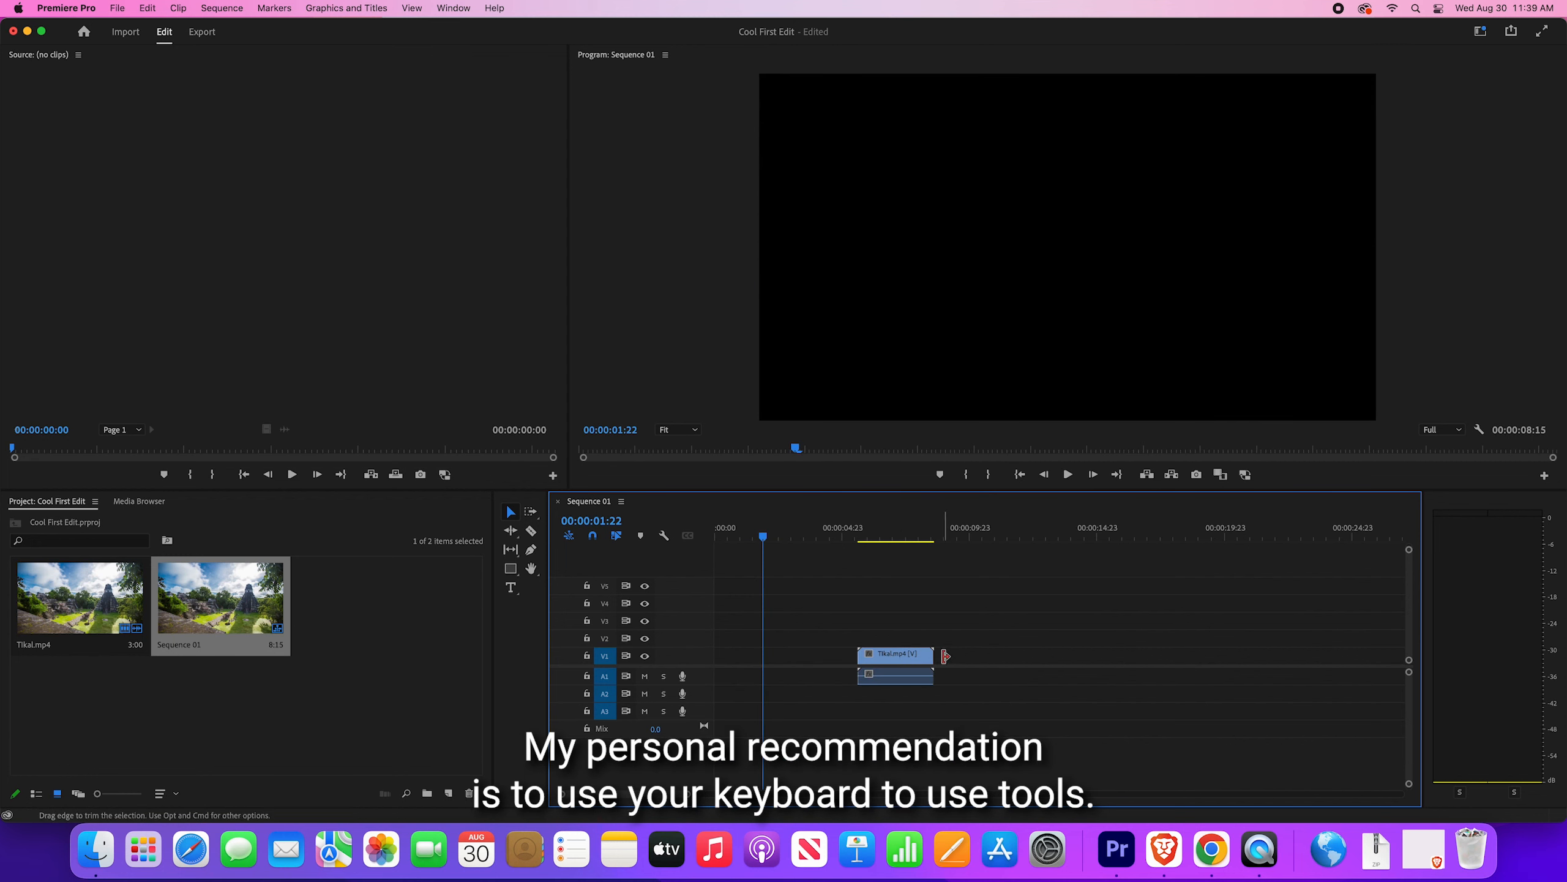
pyautogui.moveTo(888, 658); pyautogui.dragTo(739, 656)
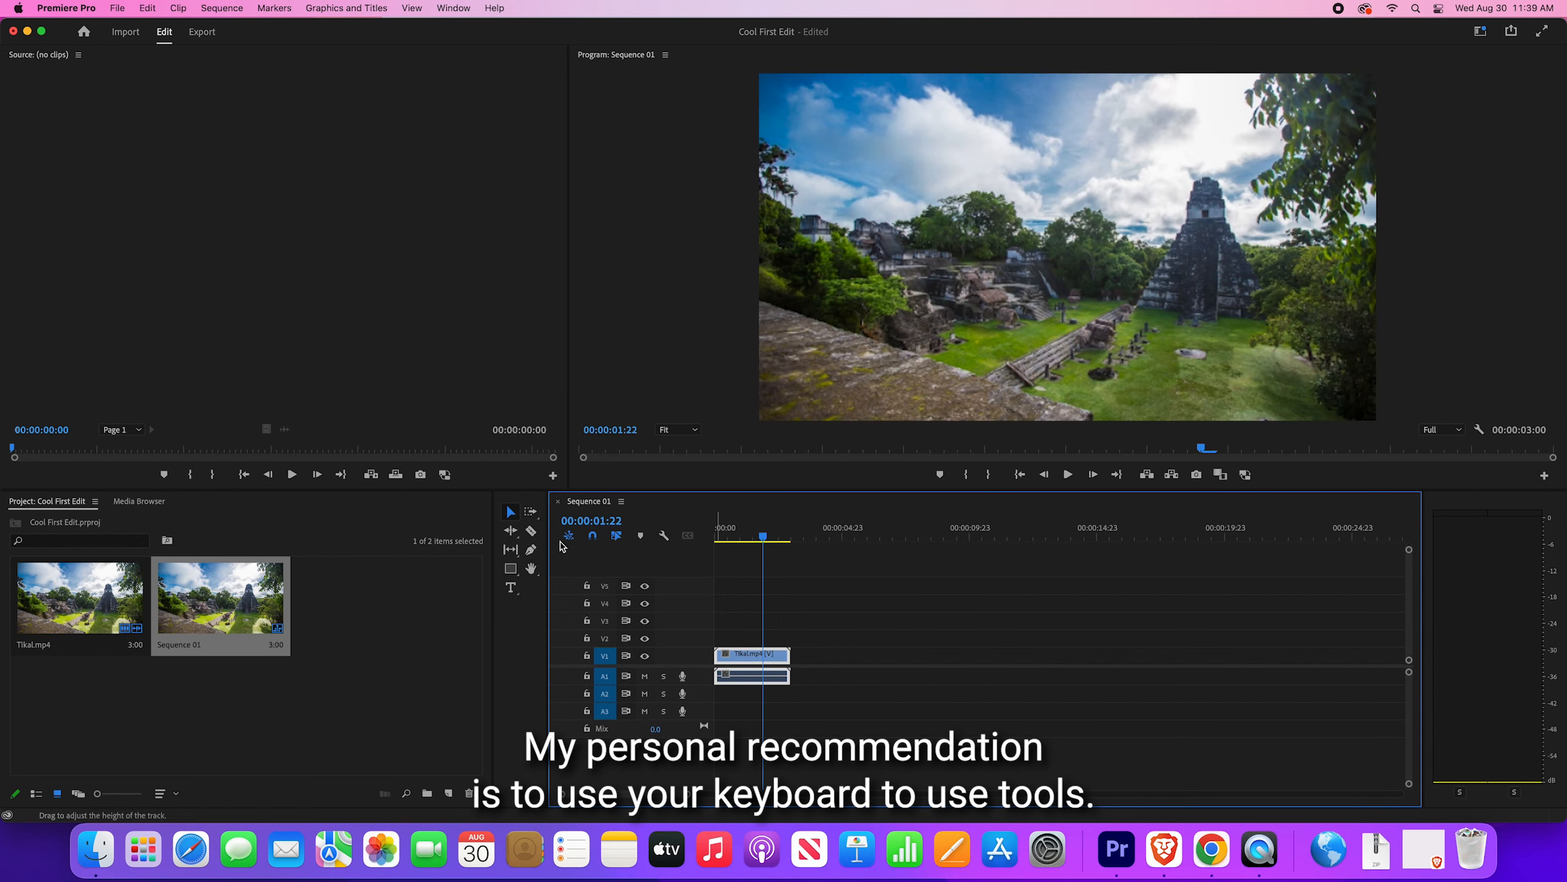
# Cut the Tikal clip with the Razor tool about a third of the way in and at the playhead, and reactivate the Selection tool.
pyautogui.click(511, 514)
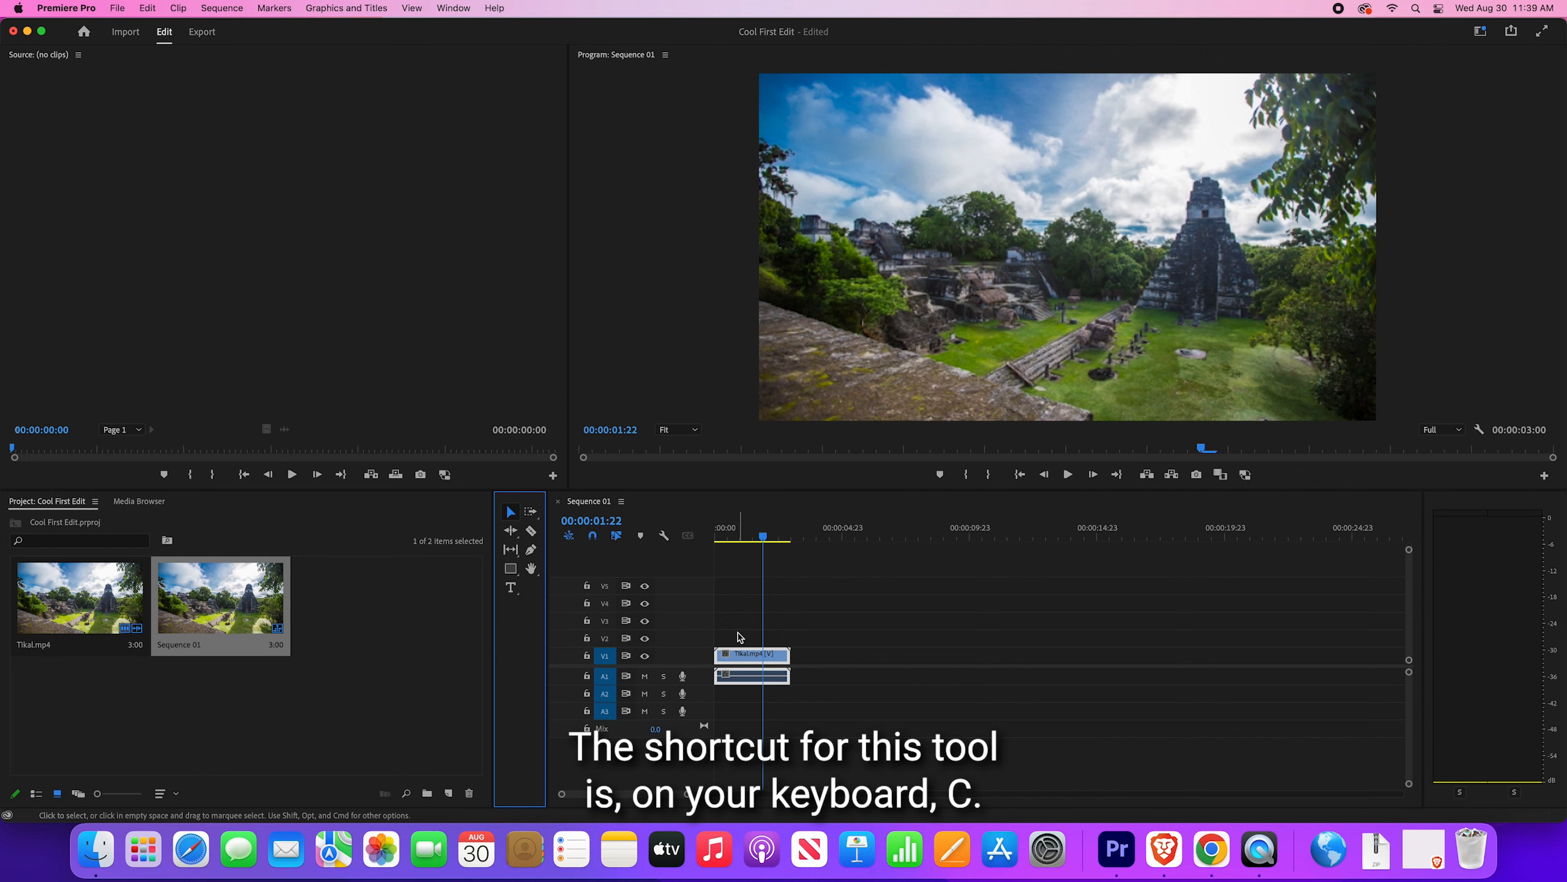
pyautogui.press('c')
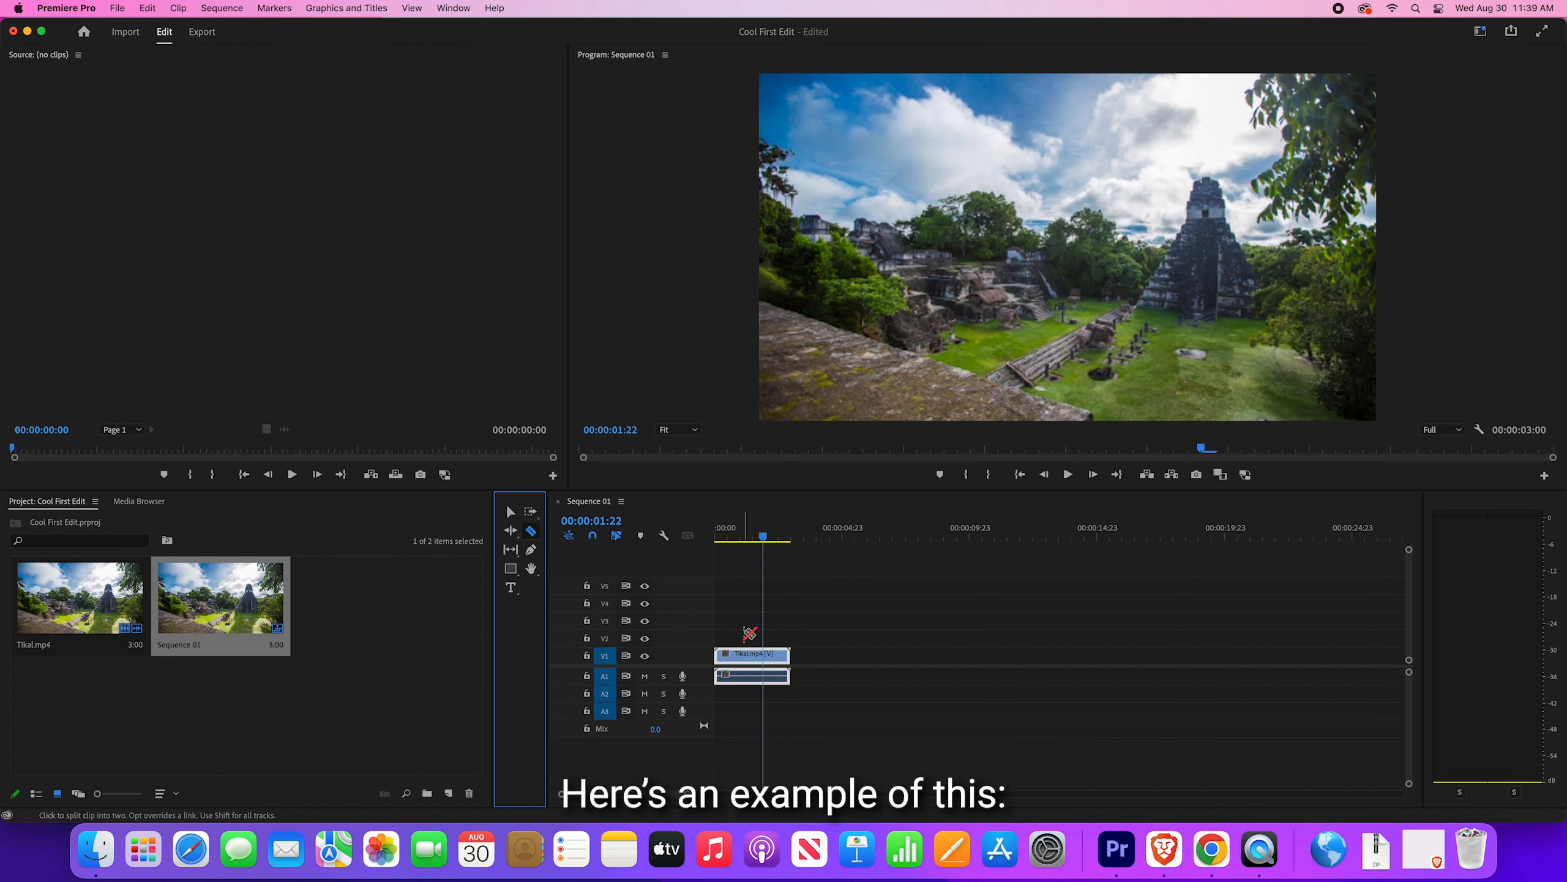
pyautogui.click(750, 633)
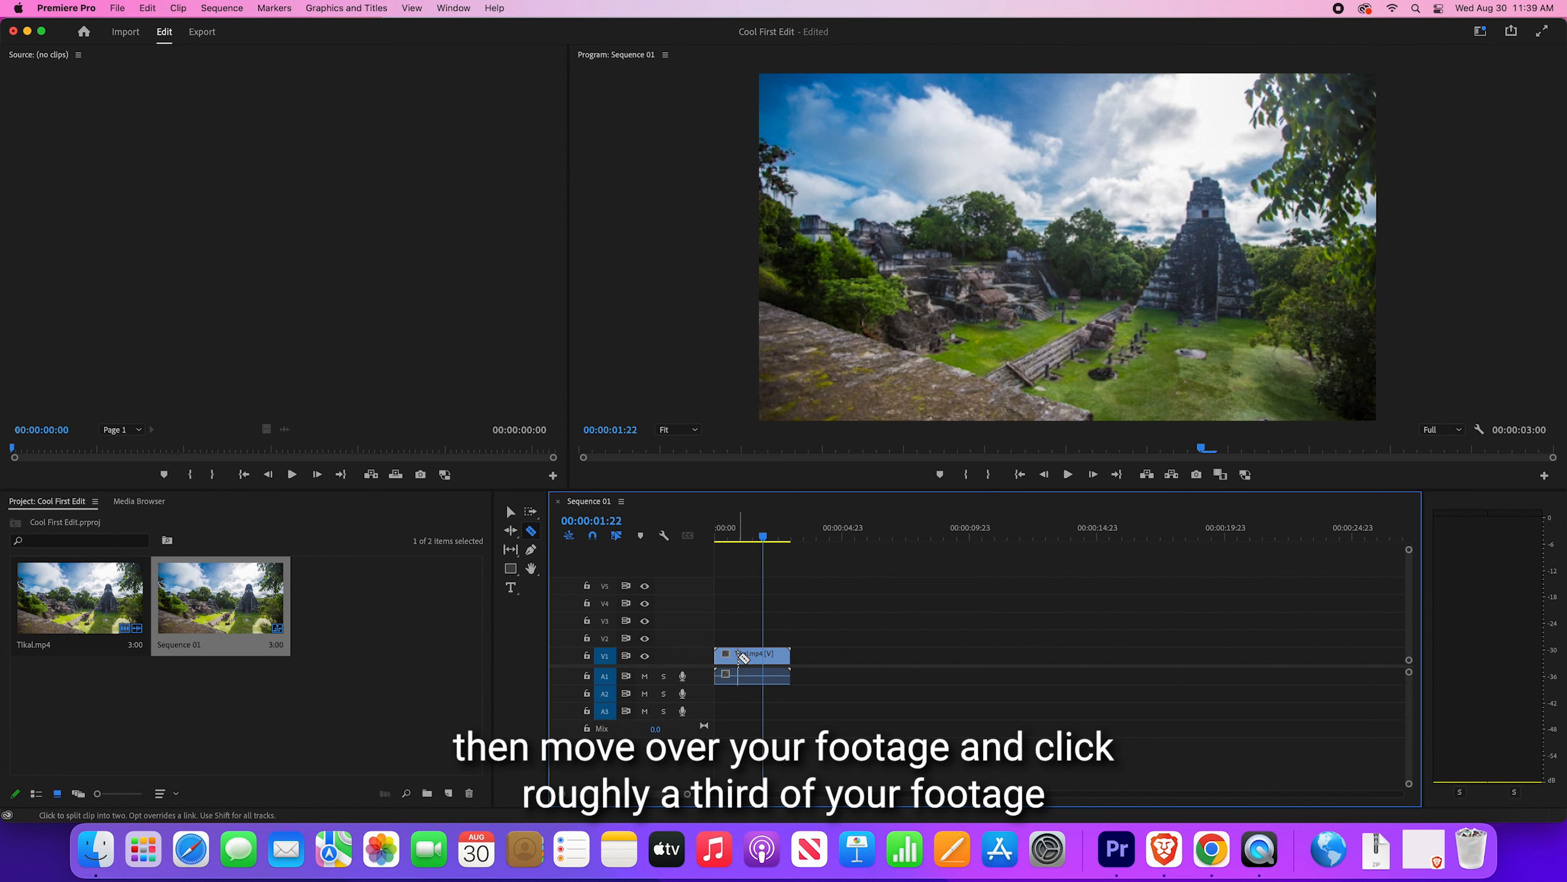
pyautogui.click(739, 657)
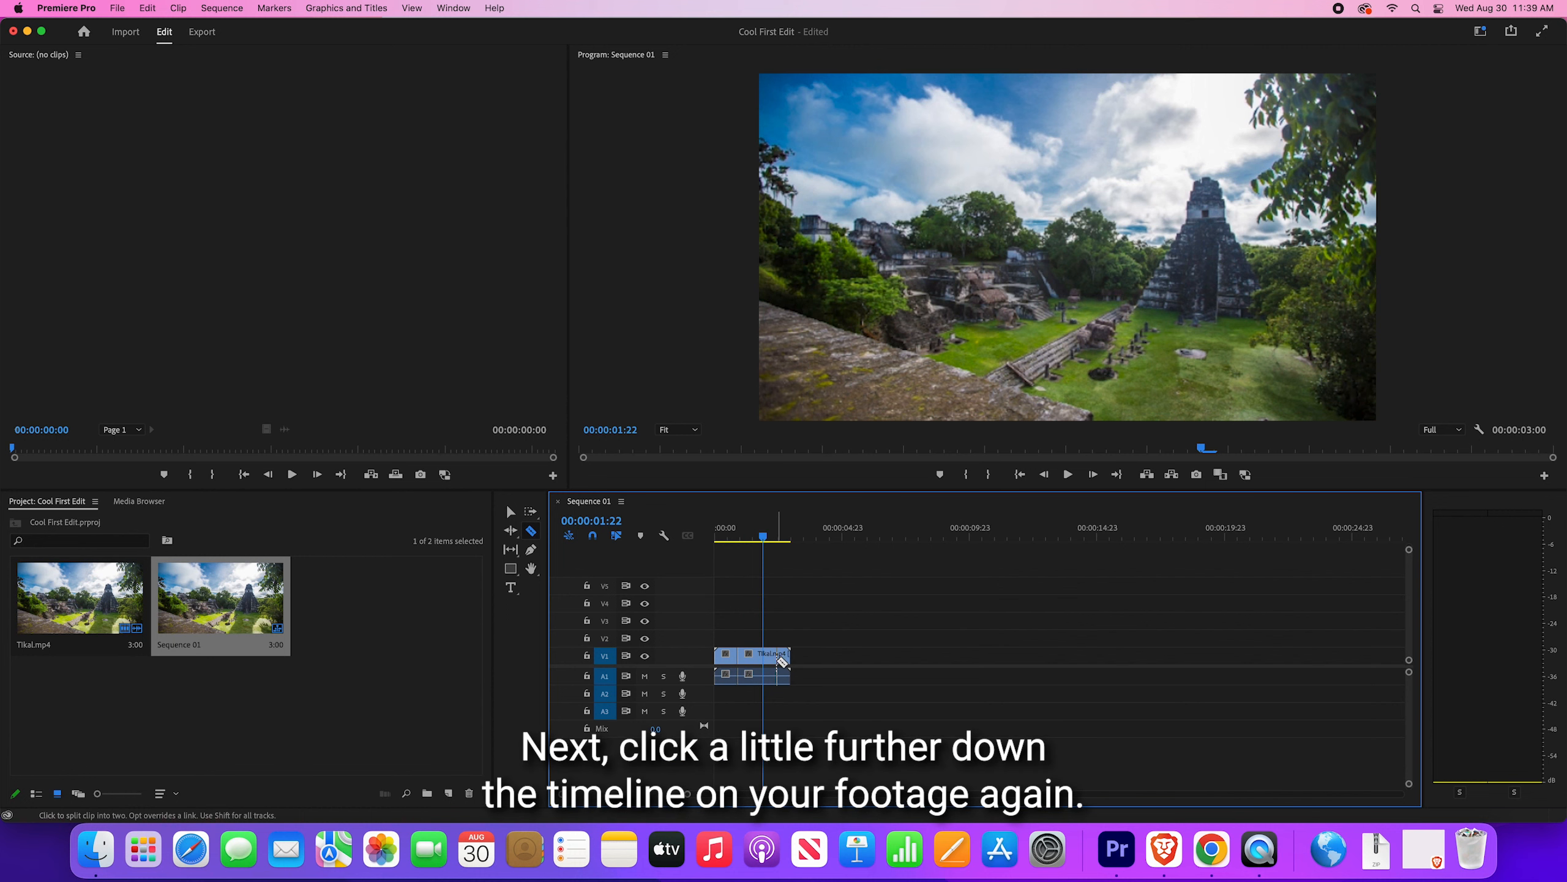
pyautogui.click(768, 654)
pyautogui.press('v')
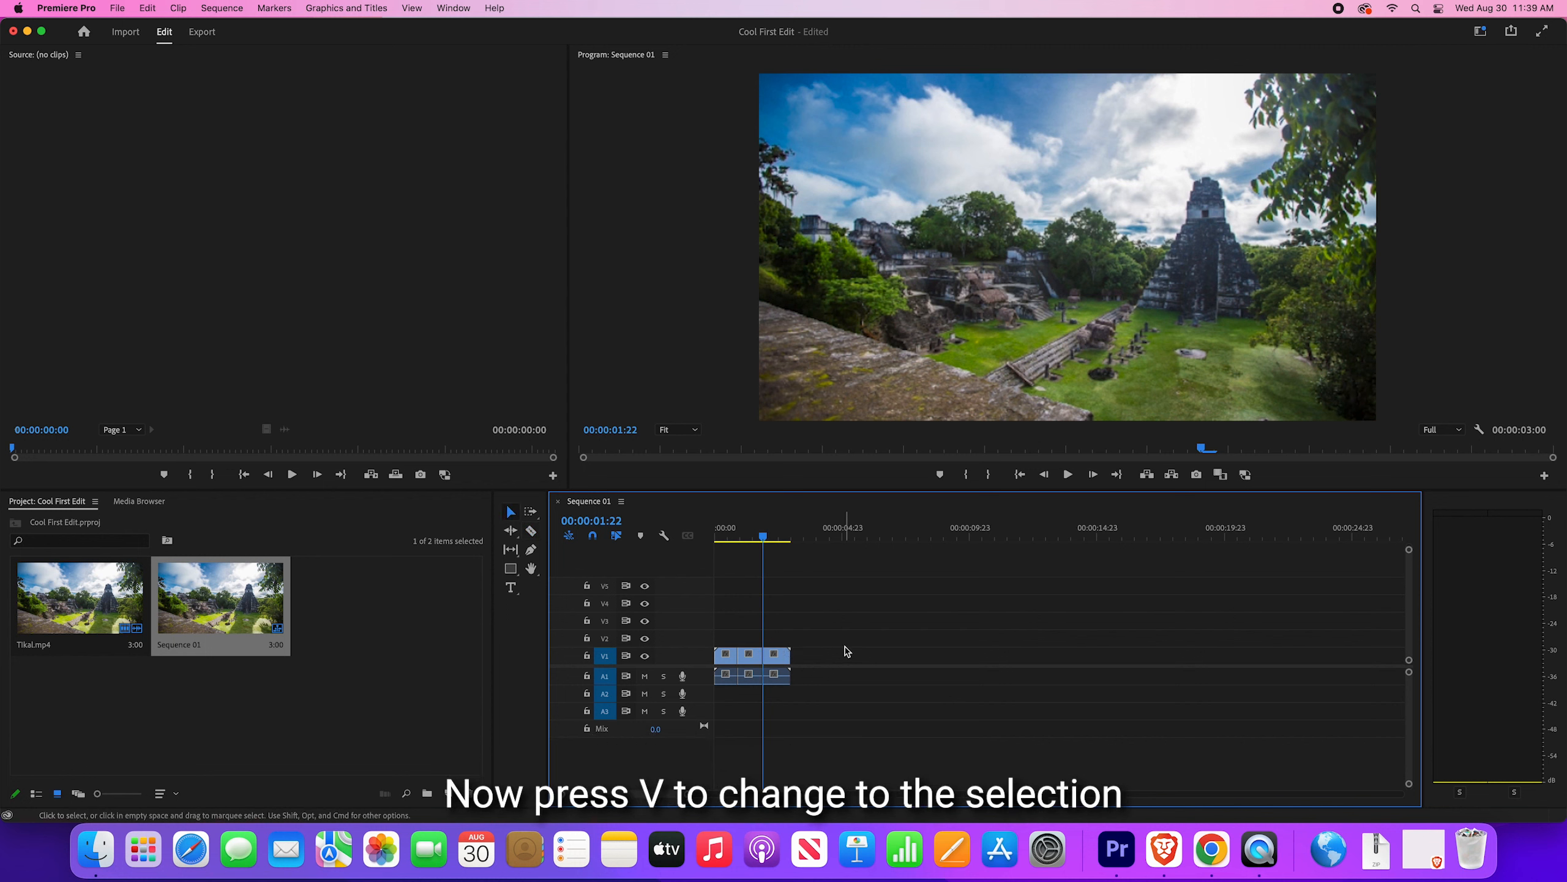
pyautogui.click(510, 512)
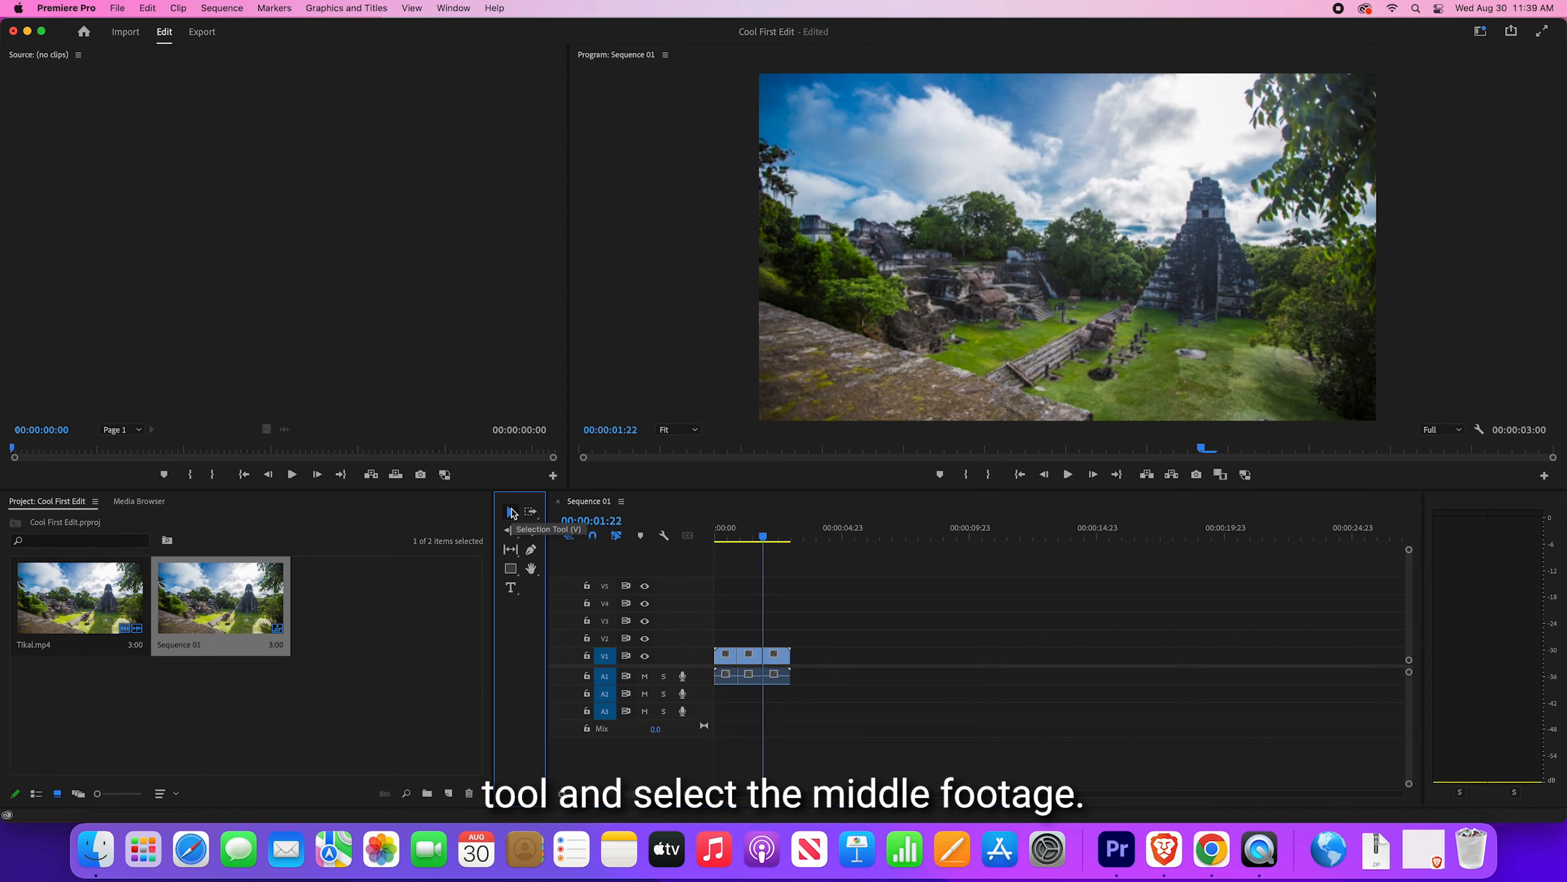
# Delete the middle segment of the Tikal clip and move the last segment against the first to close the gap.
pyautogui.click(754, 658)
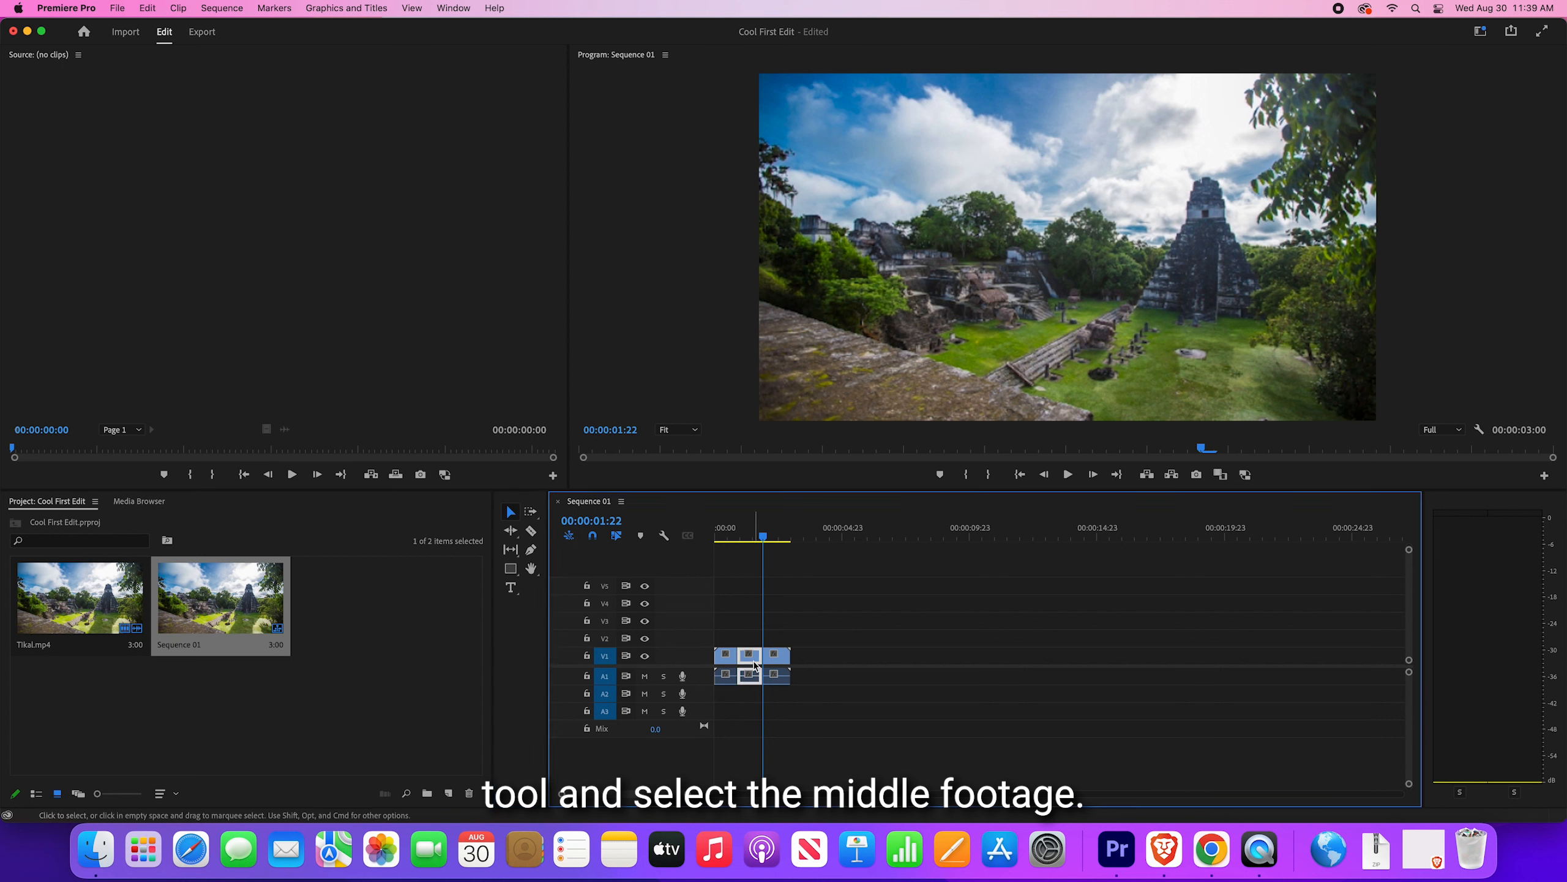
pyautogui.press('Delete')
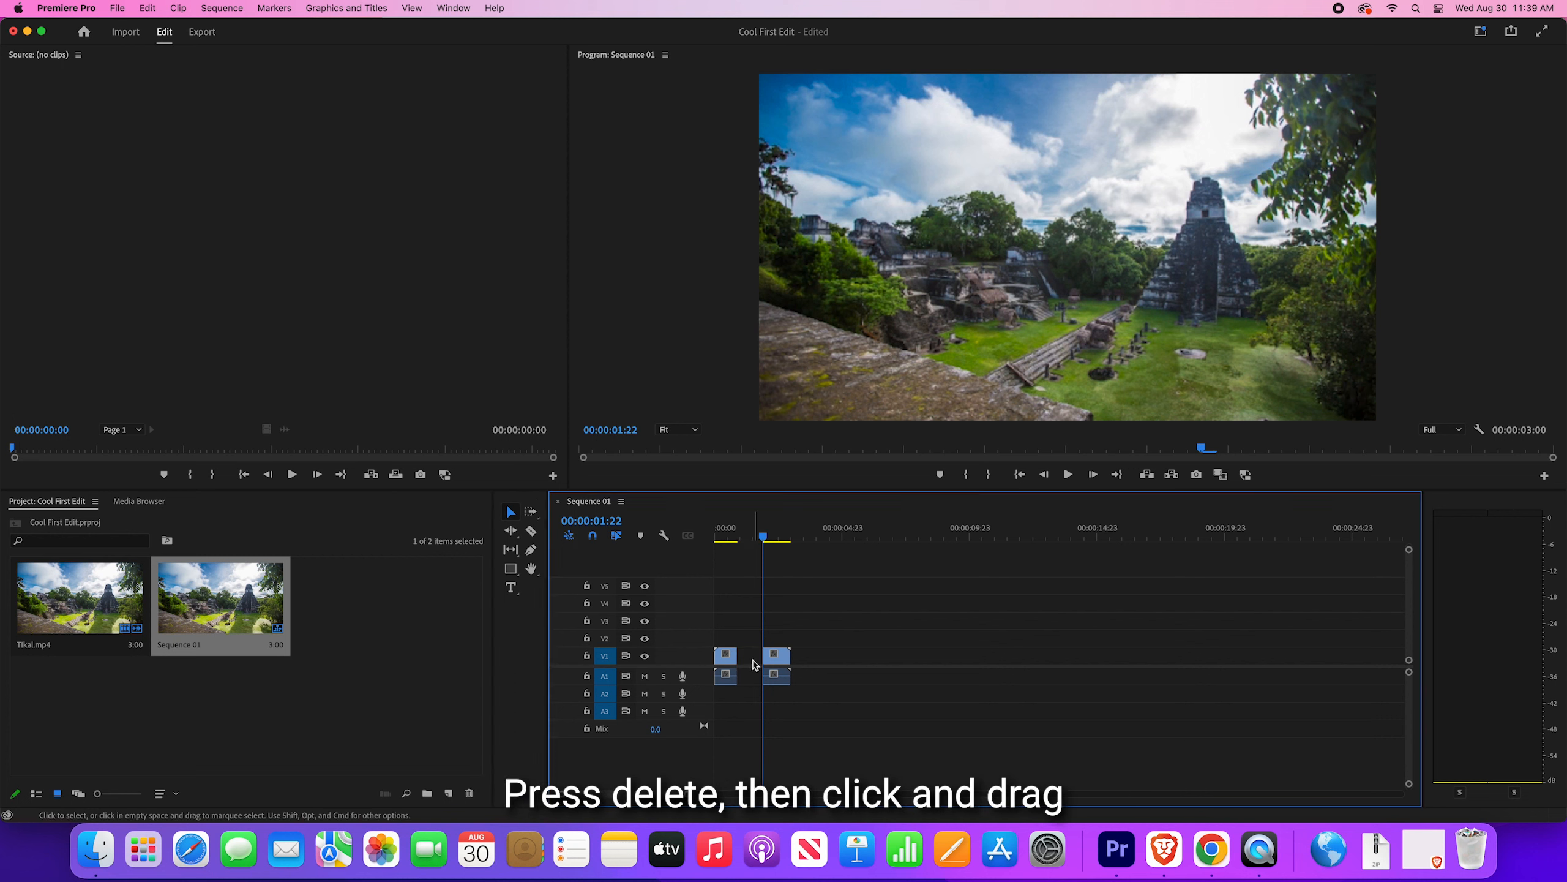
pyautogui.moveTo(784, 662); pyautogui.dragTo(766, 662)
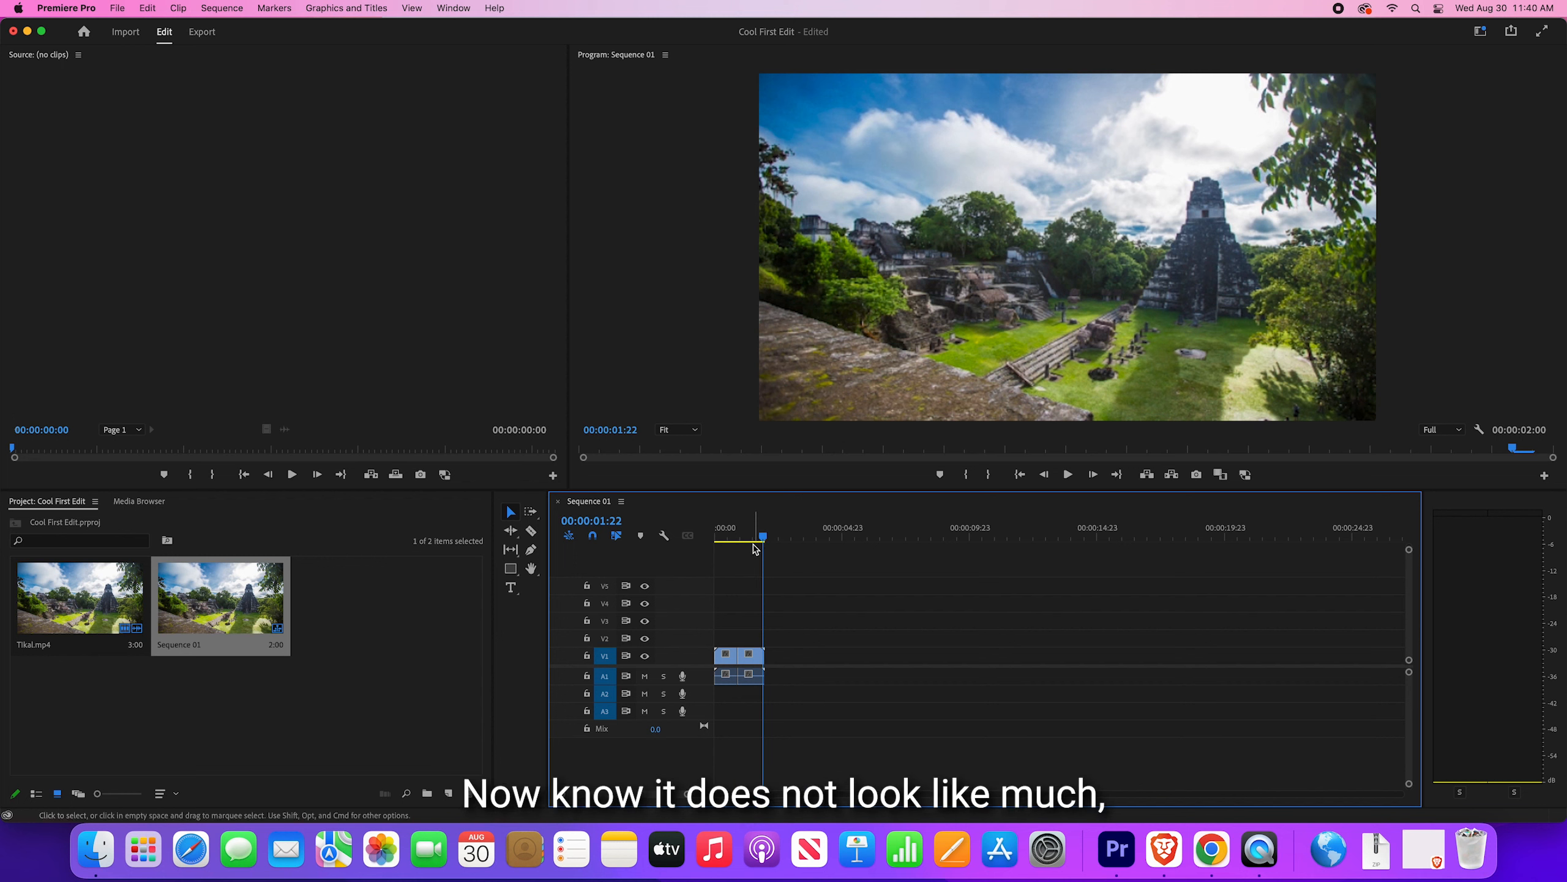
# Move the playhead to the sequence start and play back the edited sequence.
pyautogui.moveTo(758, 540); pyautogui.dragTo(715, 552)
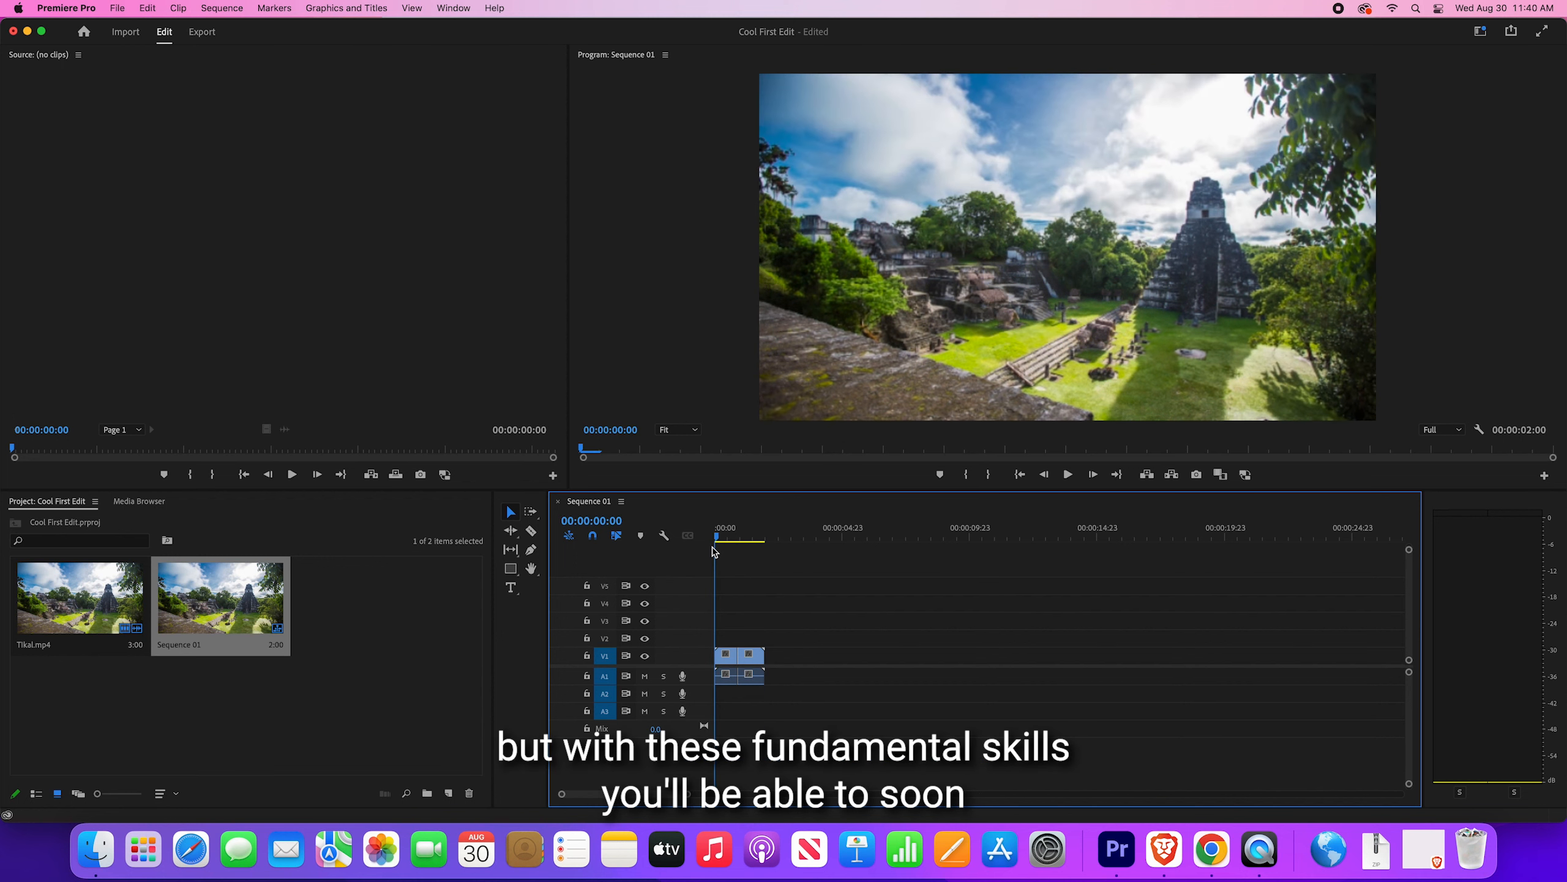
pyautogui.press('space')
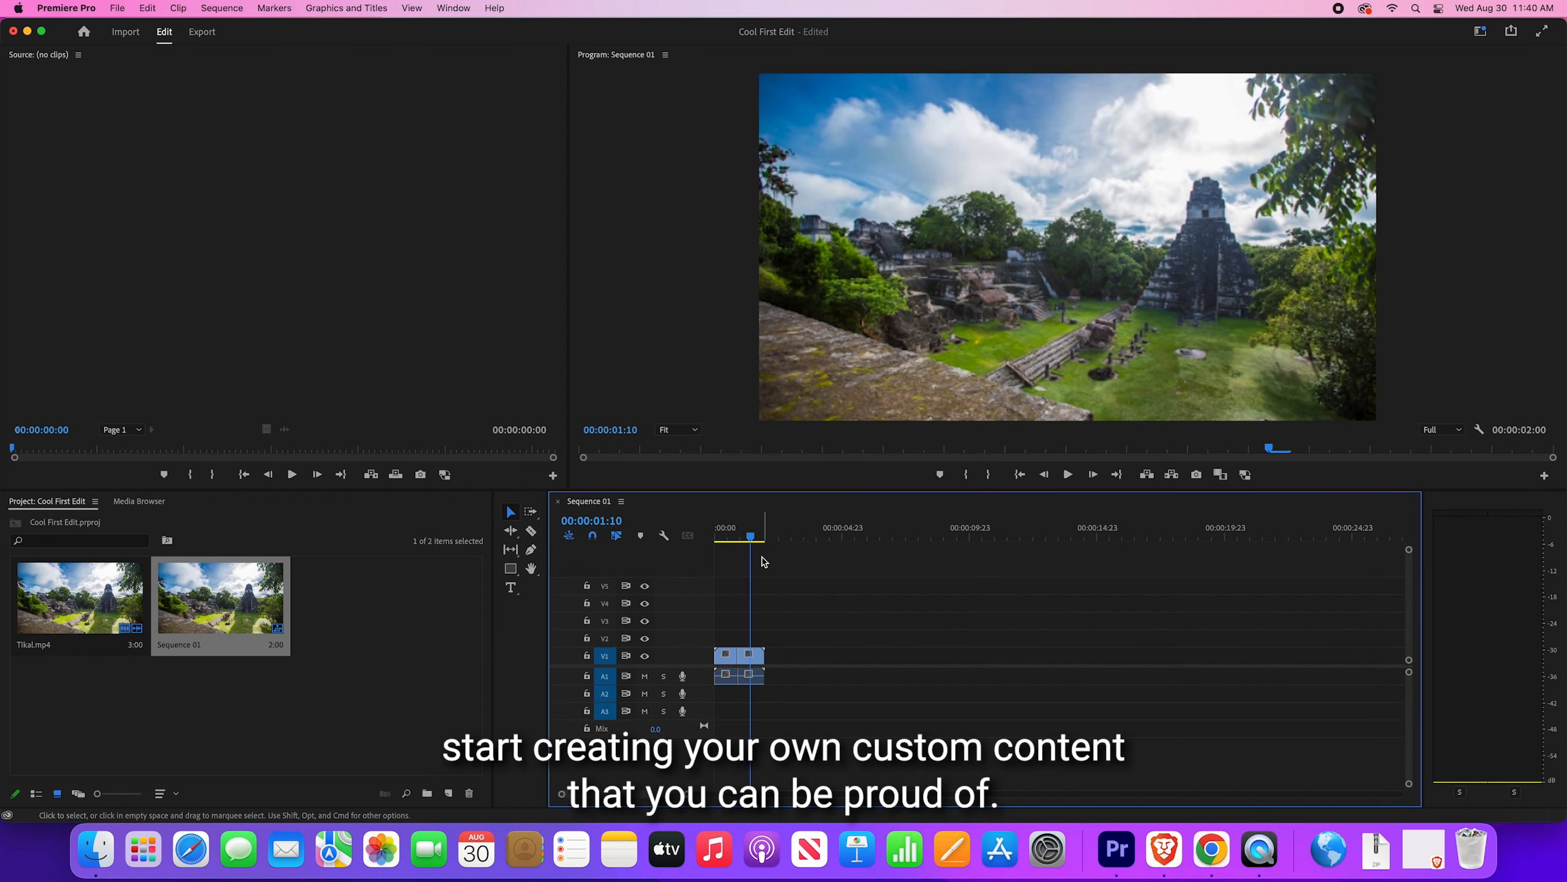
pyautogui.press('space')
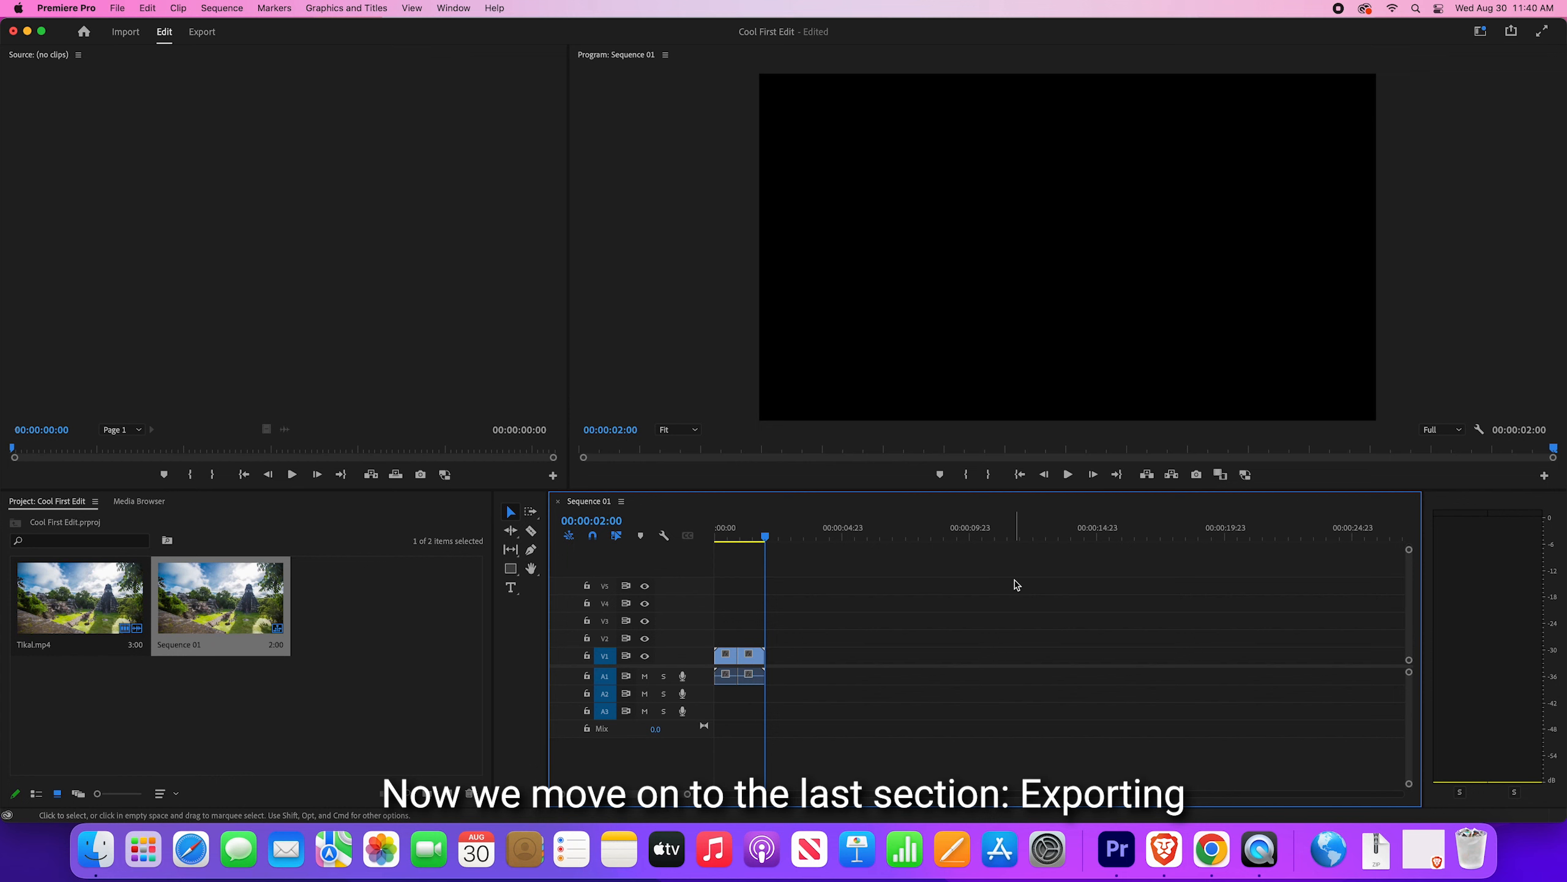
pyautogui.press('space')
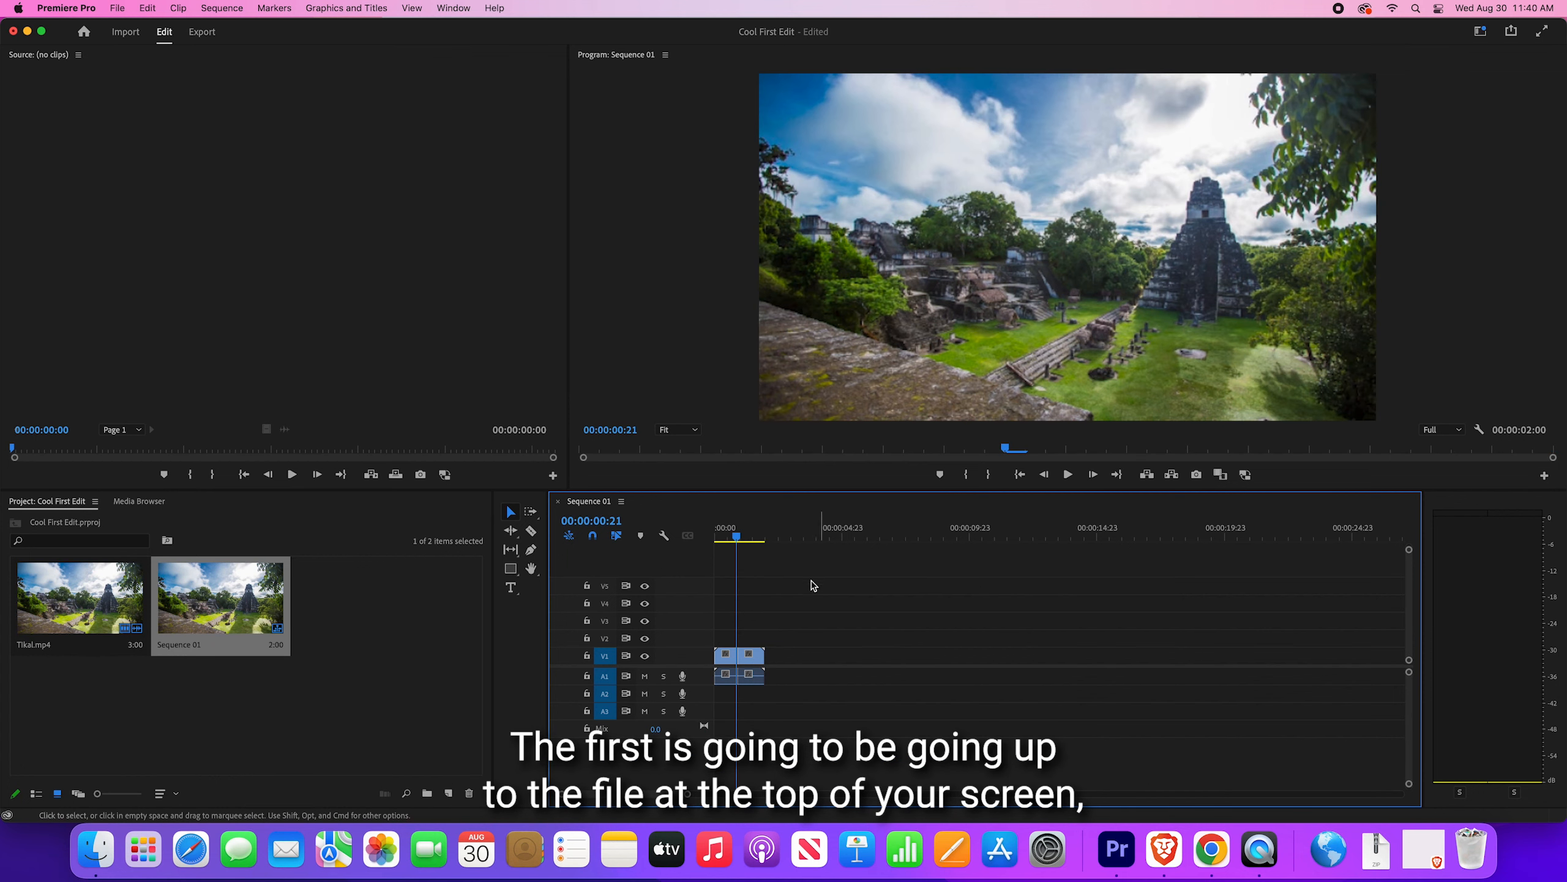
# Open the media export settings for Sequence 01 and name the output file "Wow This is Cool!".
pyautogui.click(117, 9)
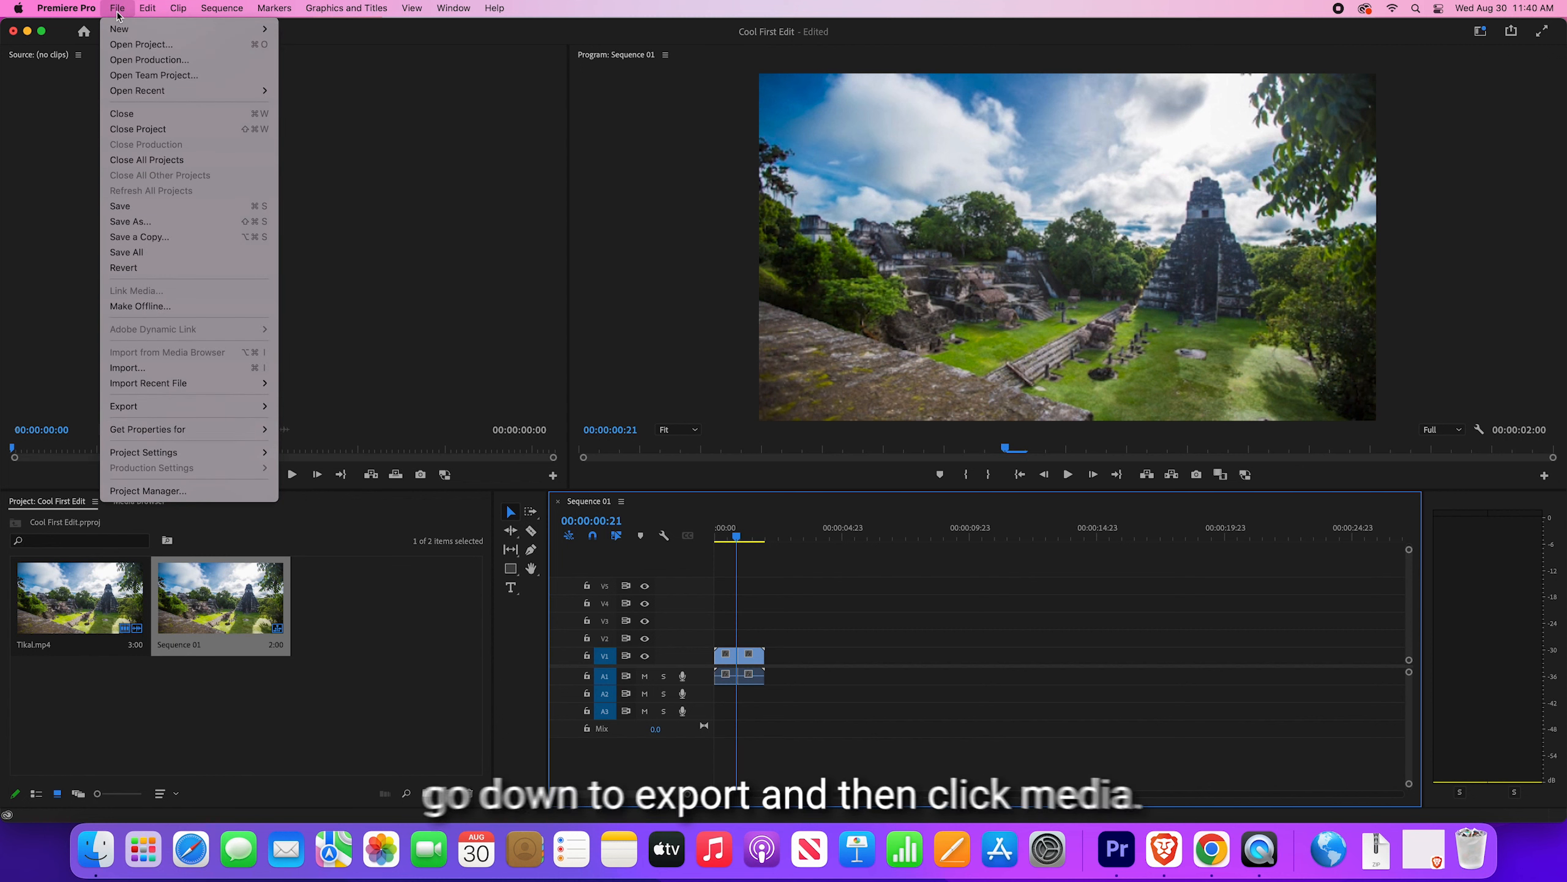
pyautogui.moveTo(185, 406)
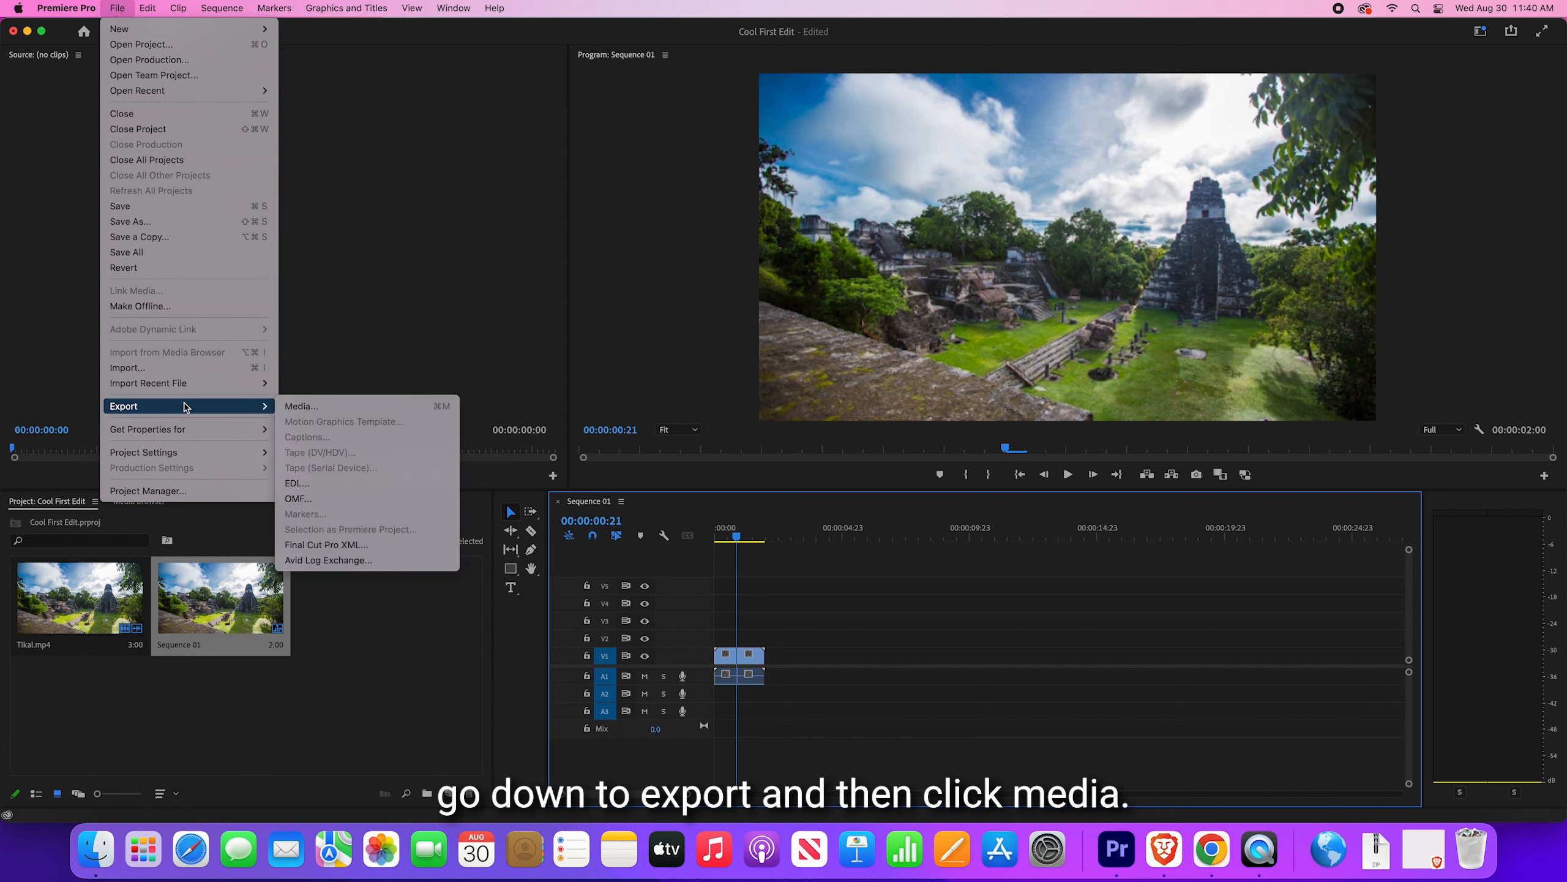
pyautogui.click(307, 409)
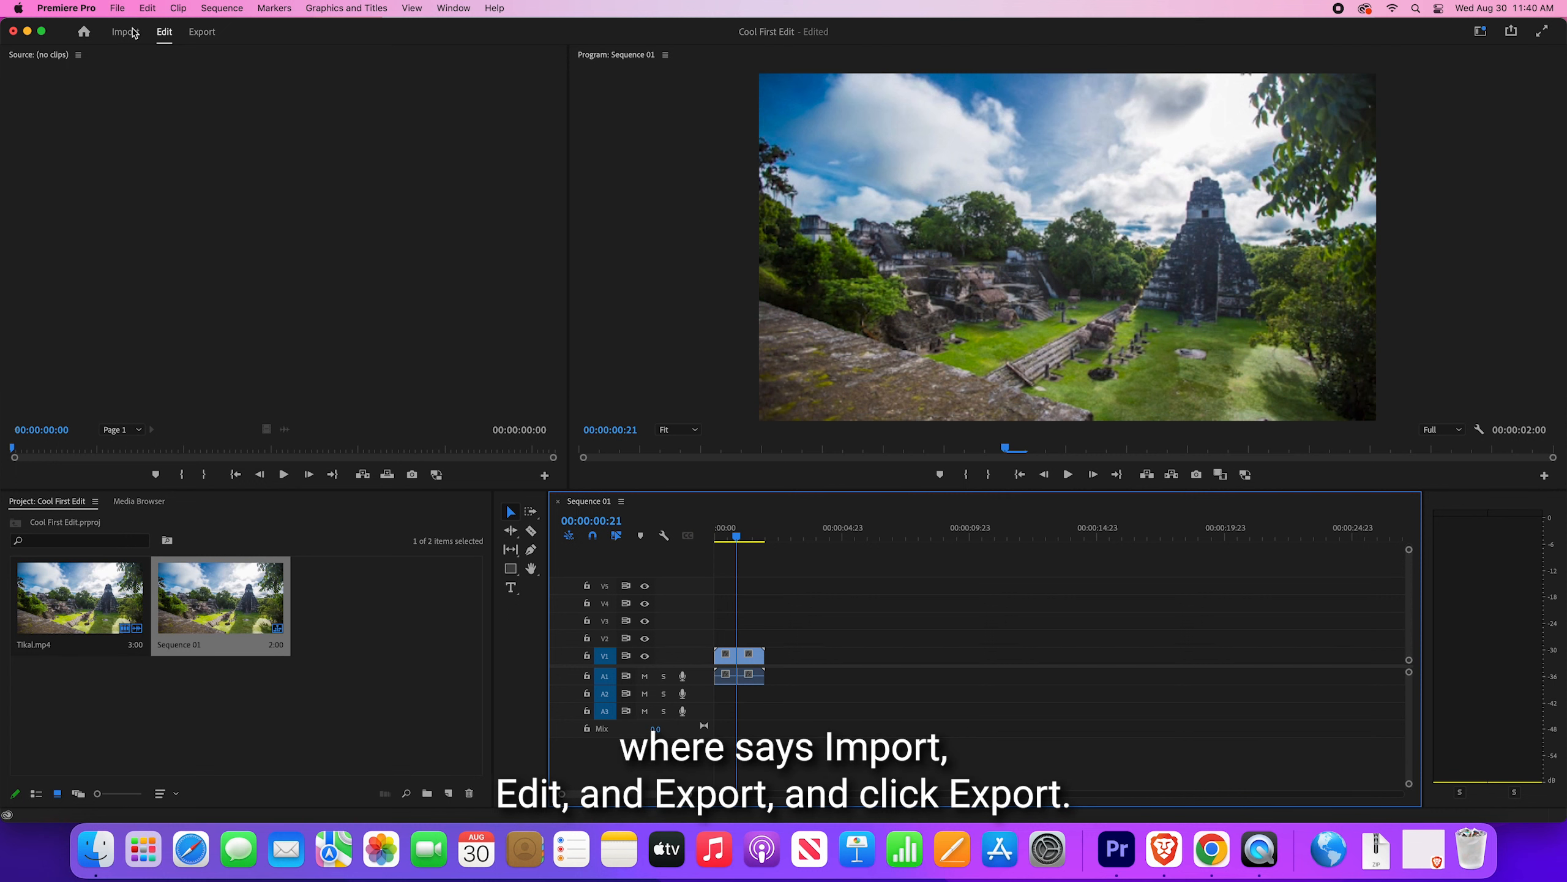
pyautogui.click(203, 34)
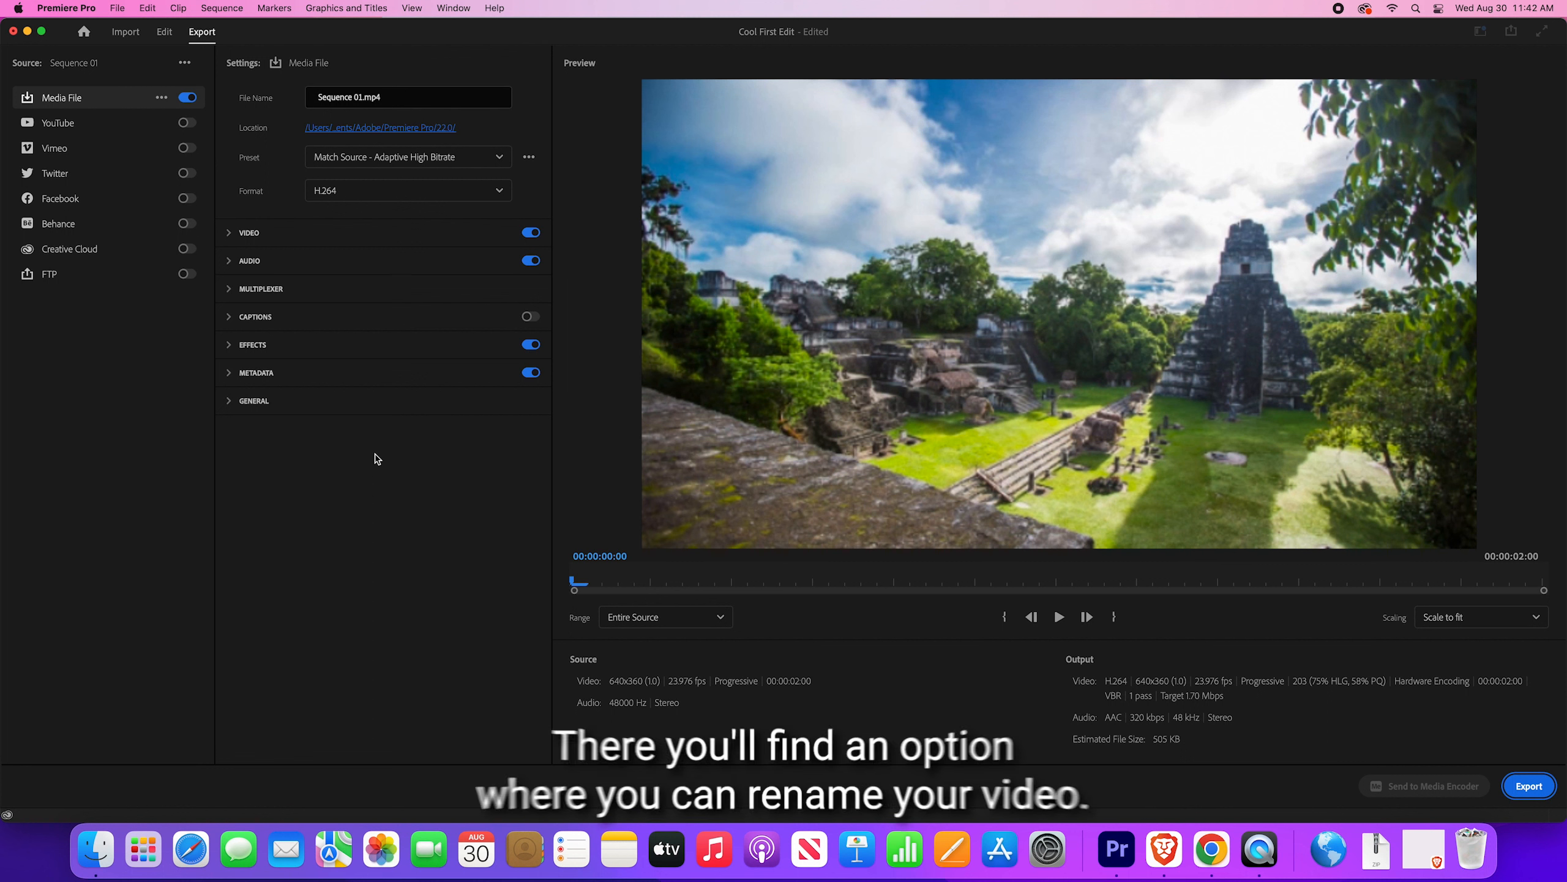
pyautogui.click(351, 106)
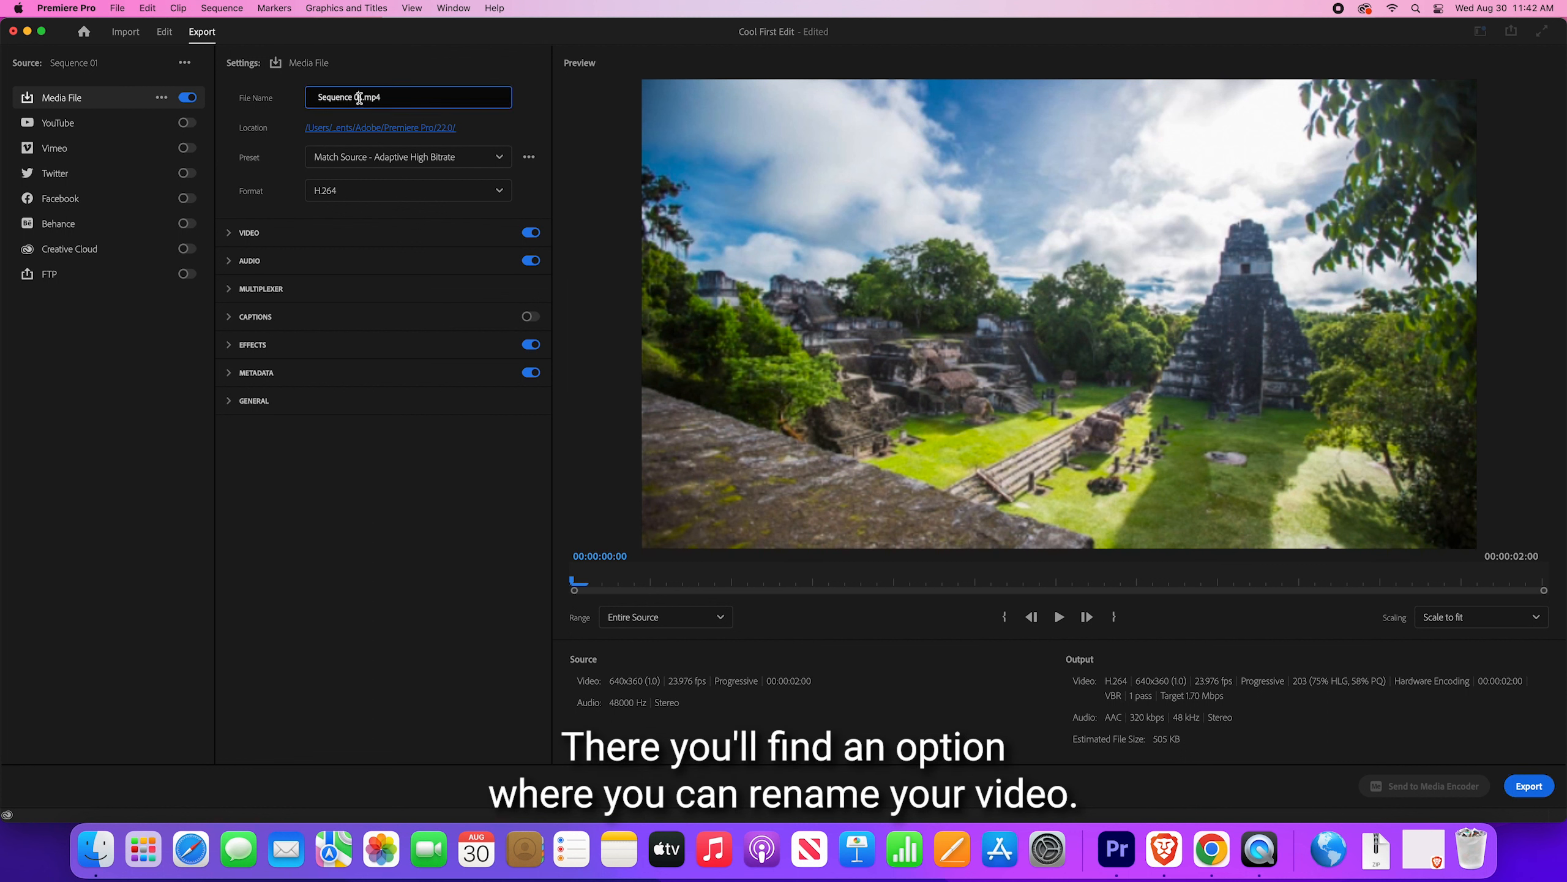
pyautogui.write('Wow')
pyautogui.write(' This is Cool')
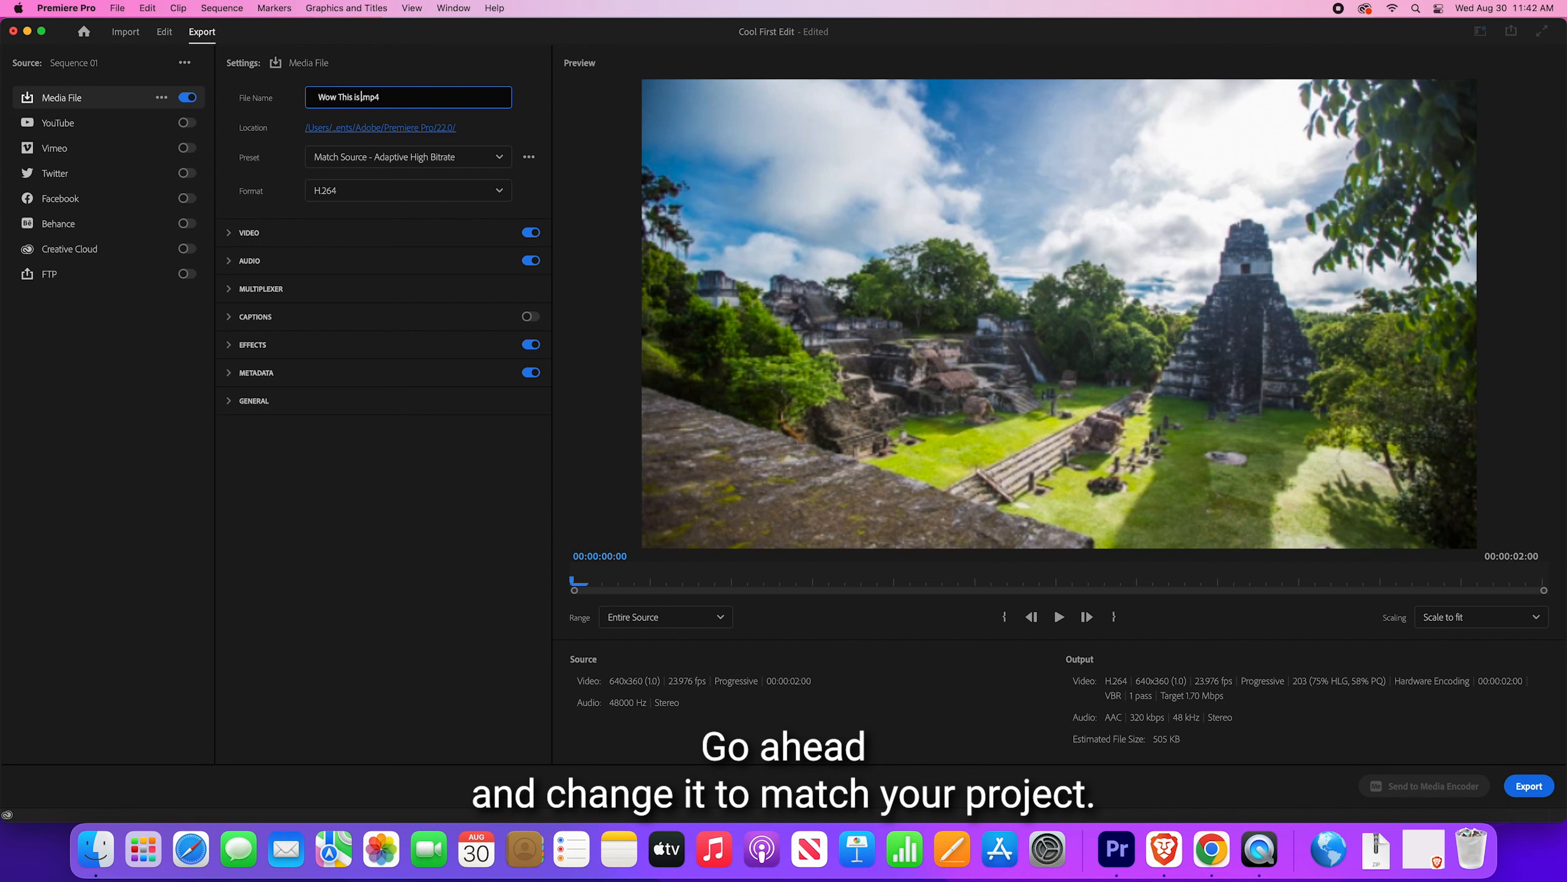
pyautogui.write('!')
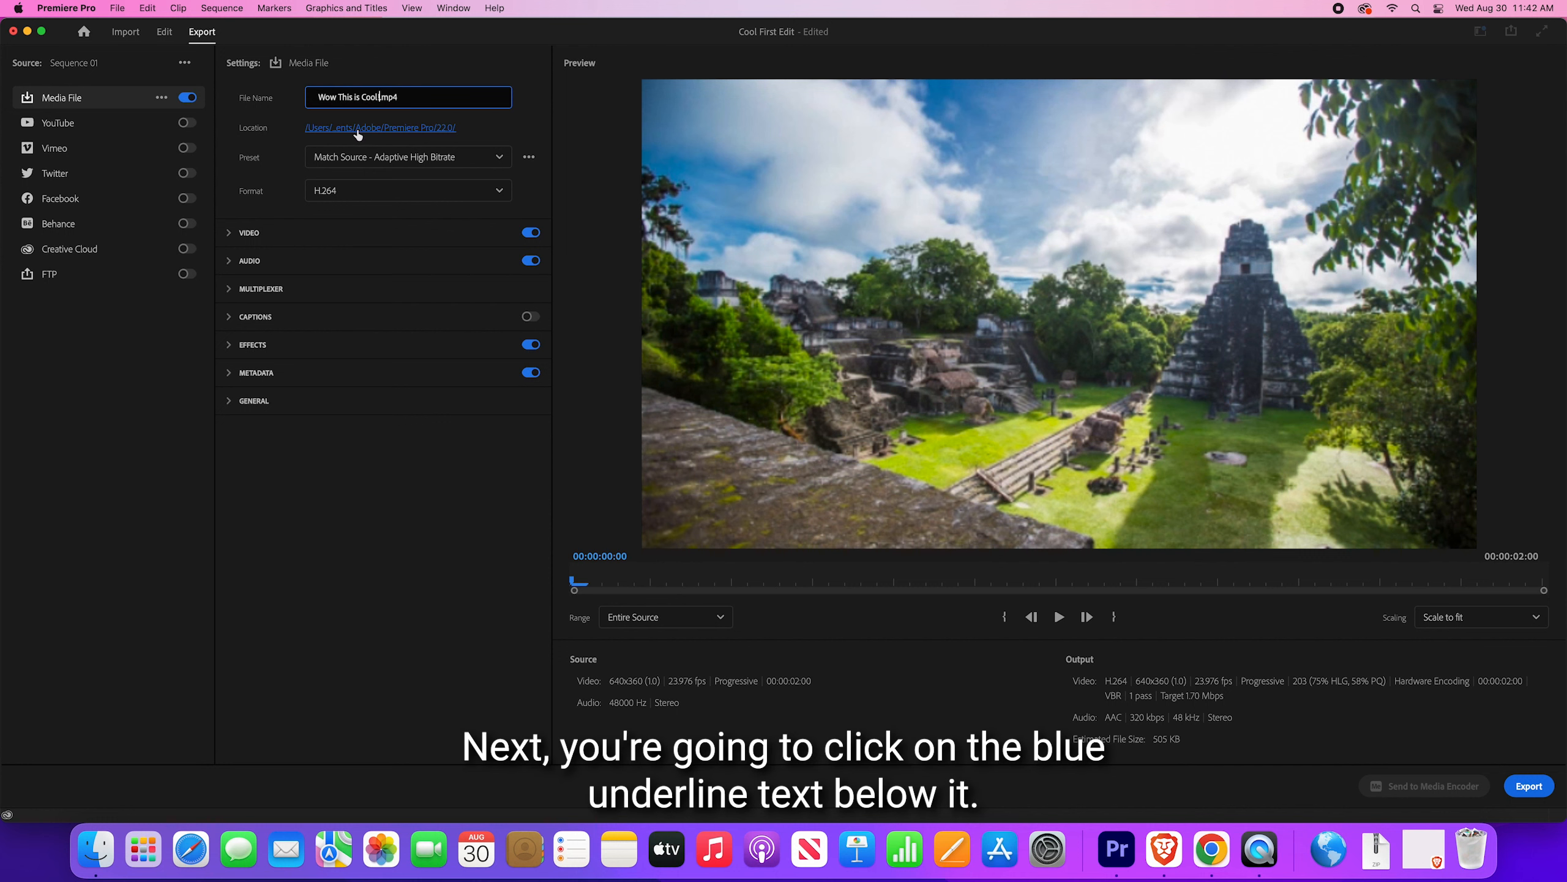
# Set the export location to the Desktop, keeping the MP4 video file format, and export the video.
pyautogui.click(425, 130)
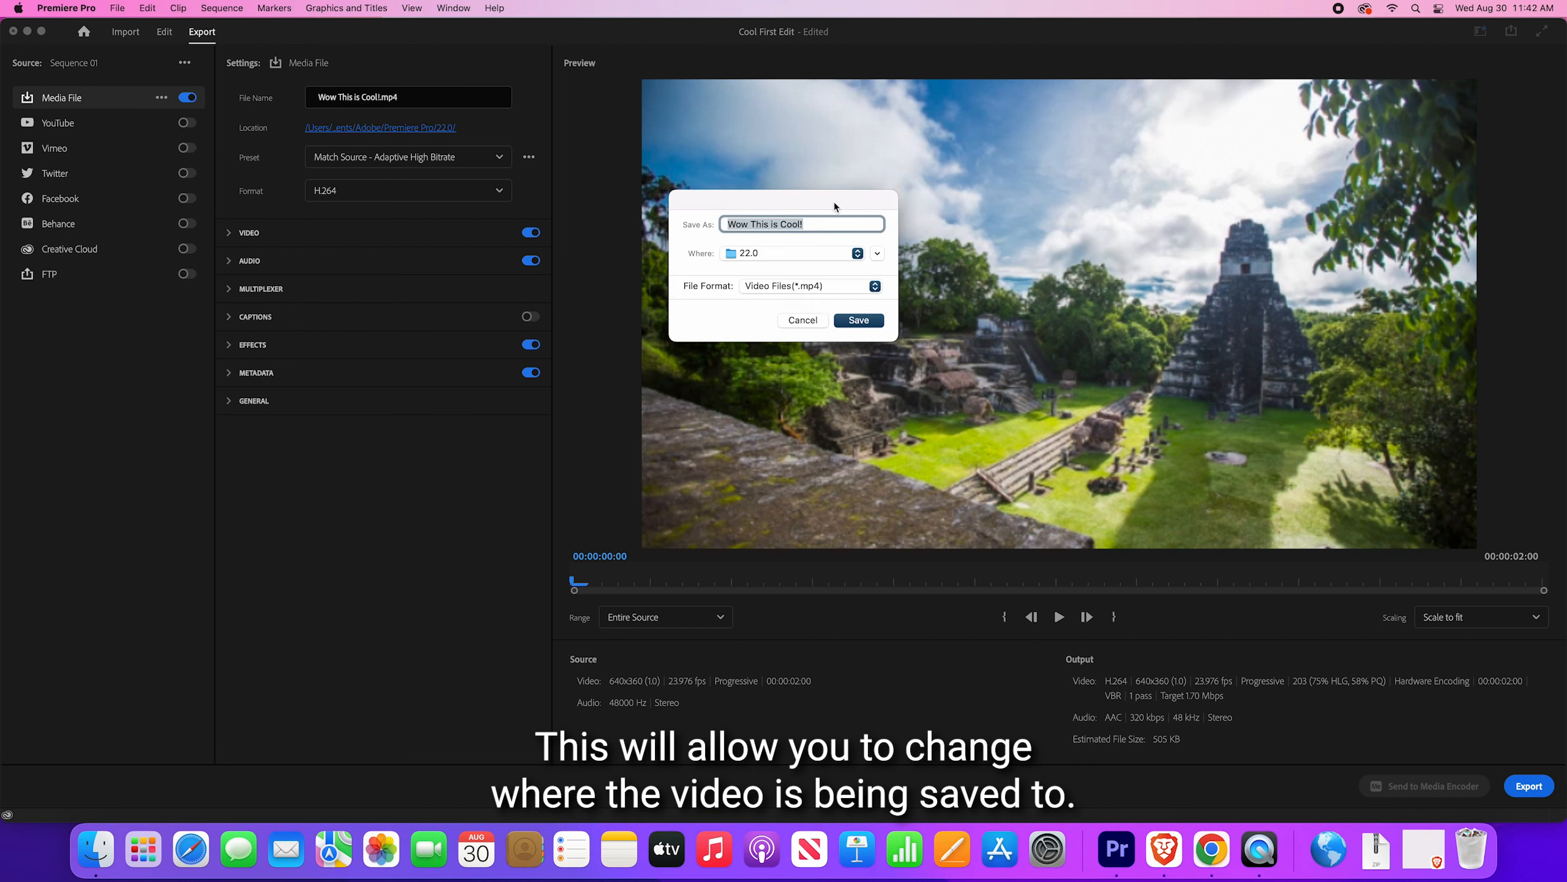
pyautogui.click(840, 222)
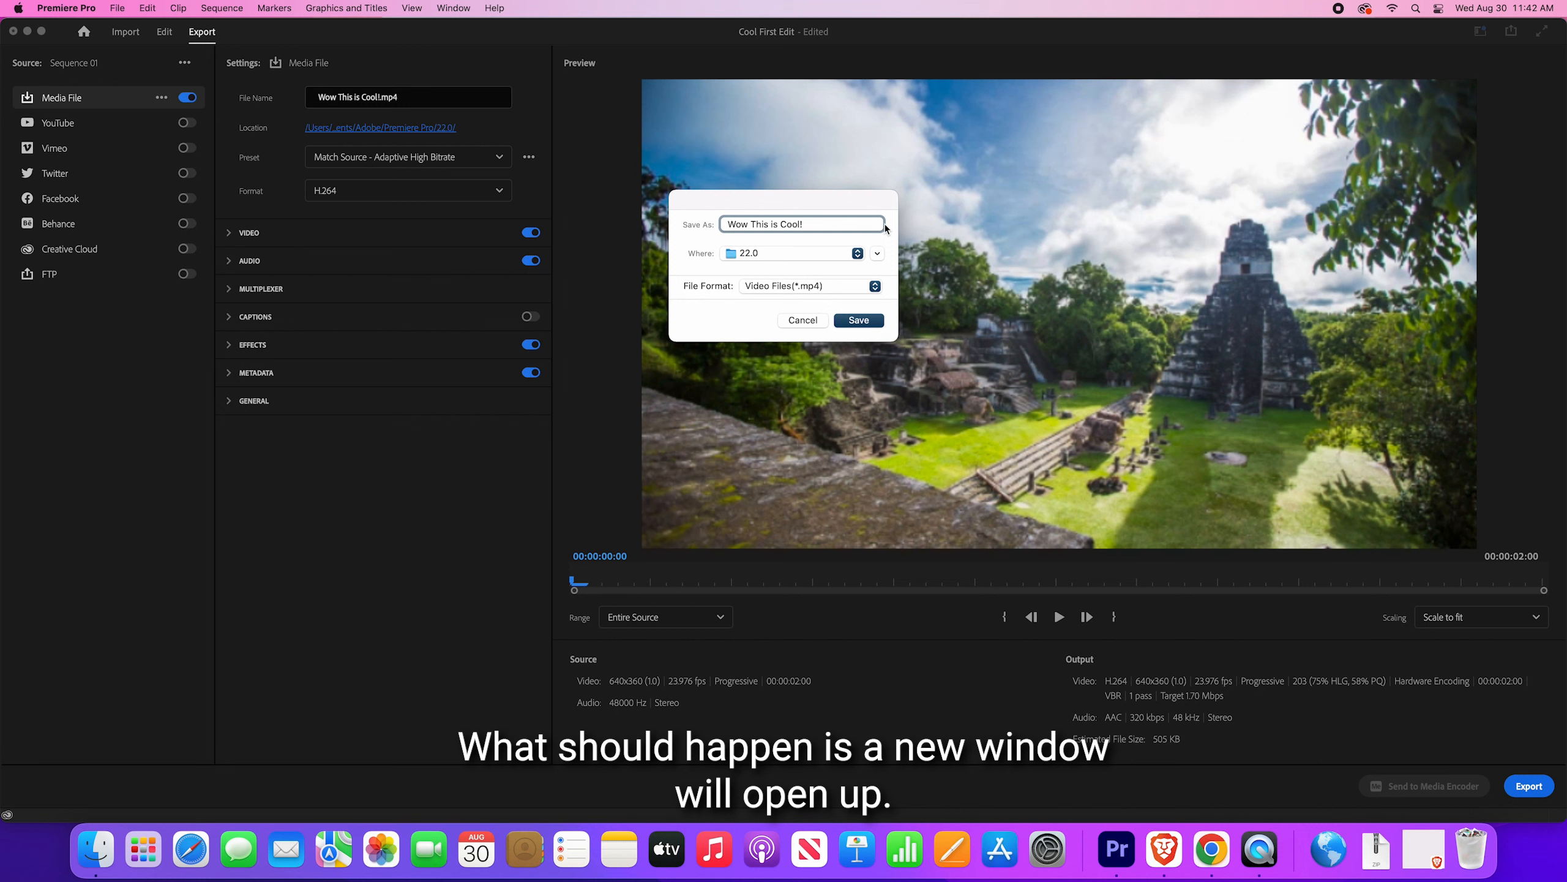
pyautogui.click(877, 253)
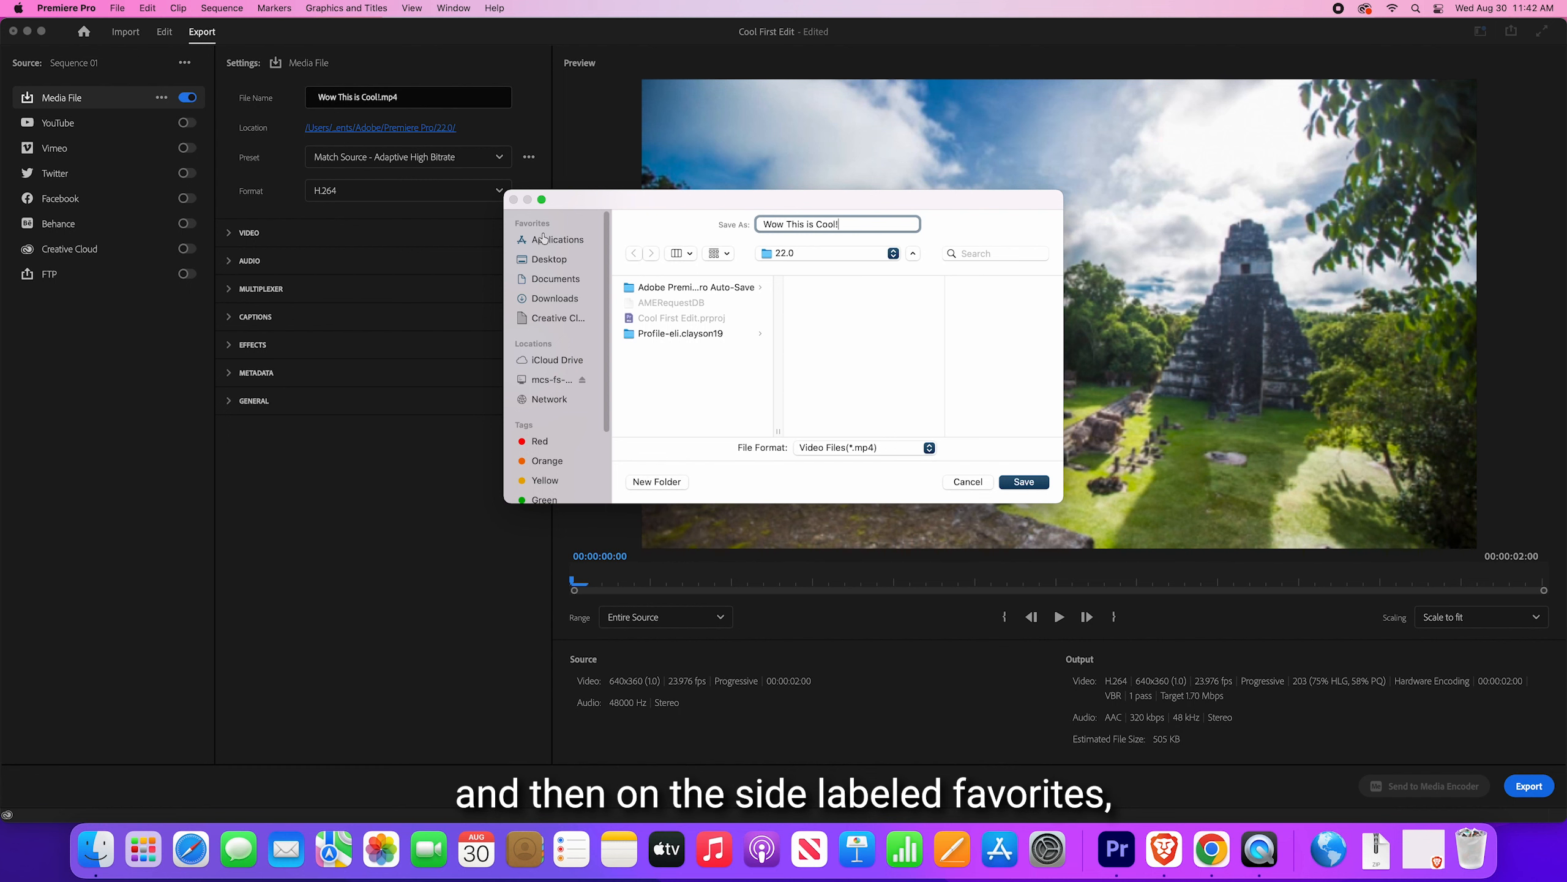
pyautogui.click(549, 263)
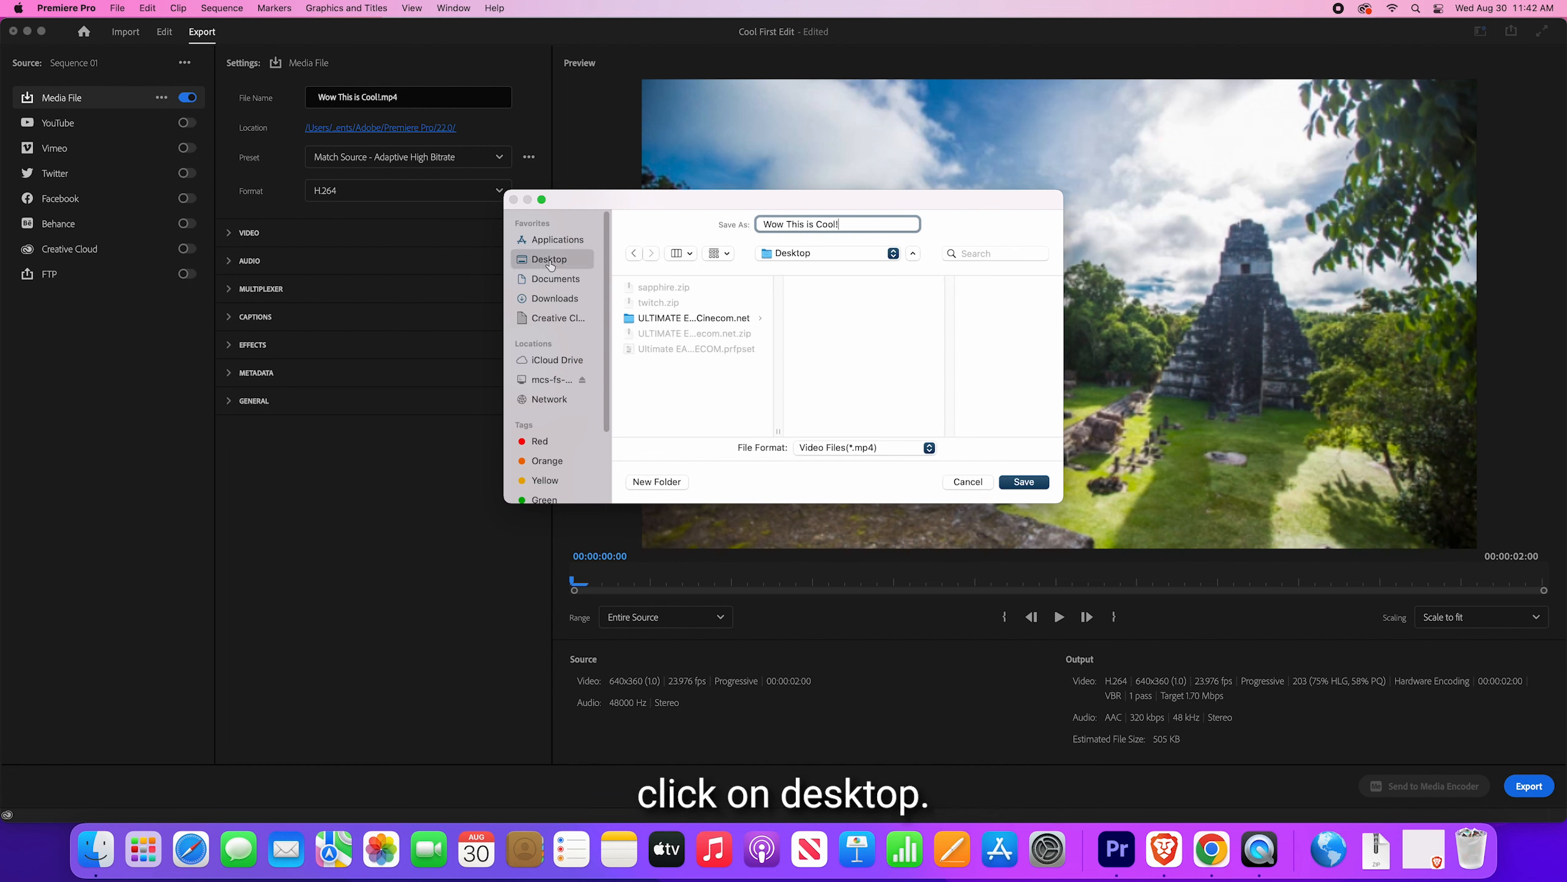
pyautogui.click(1015, 484)
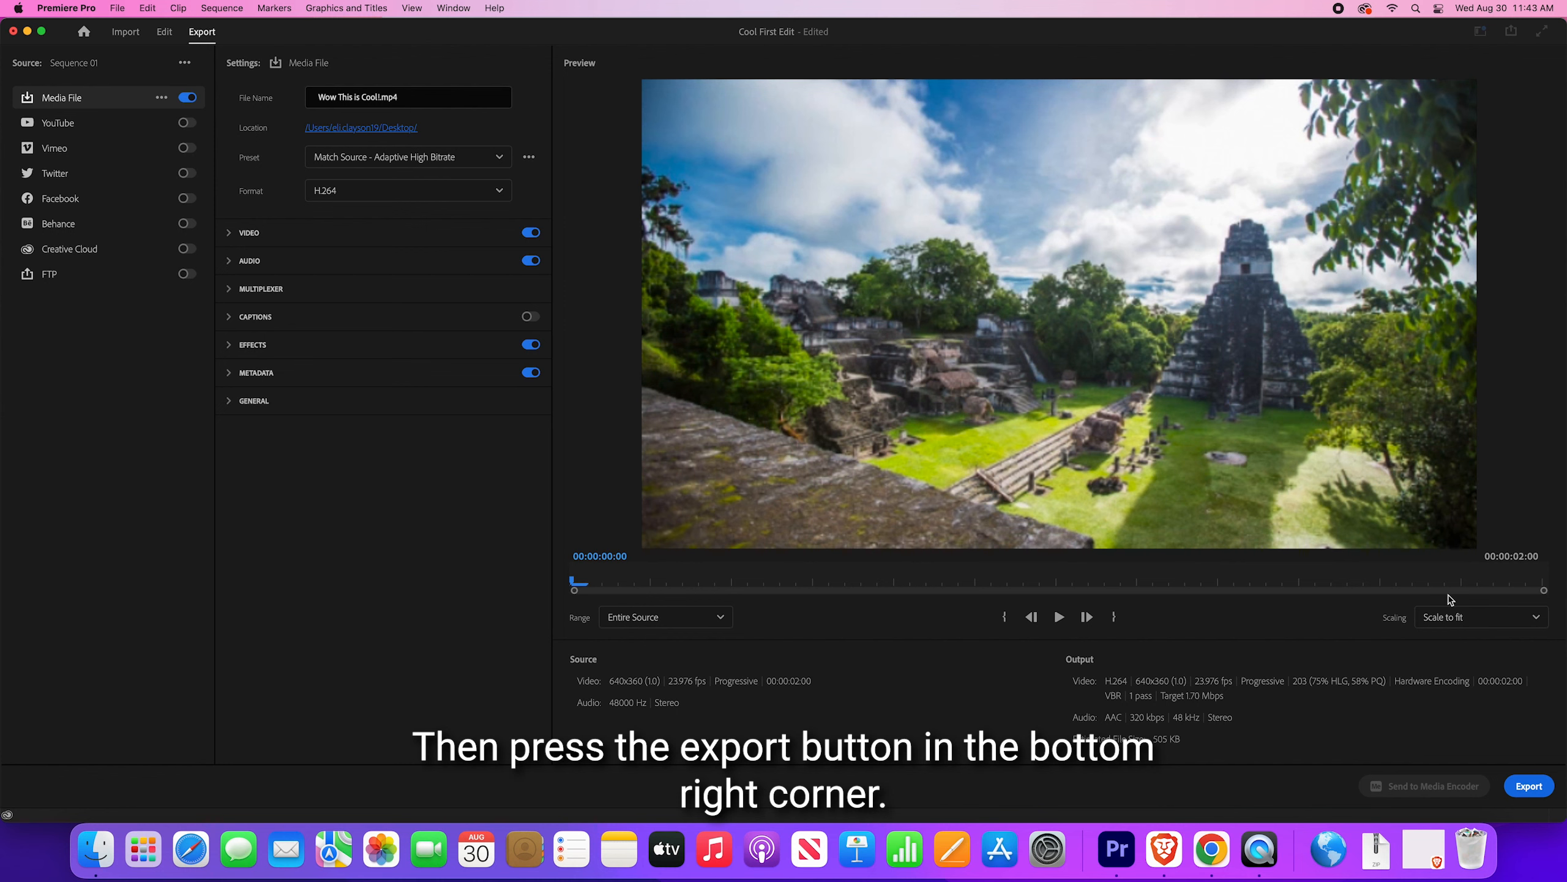
pyautogui.click(1529, 786)
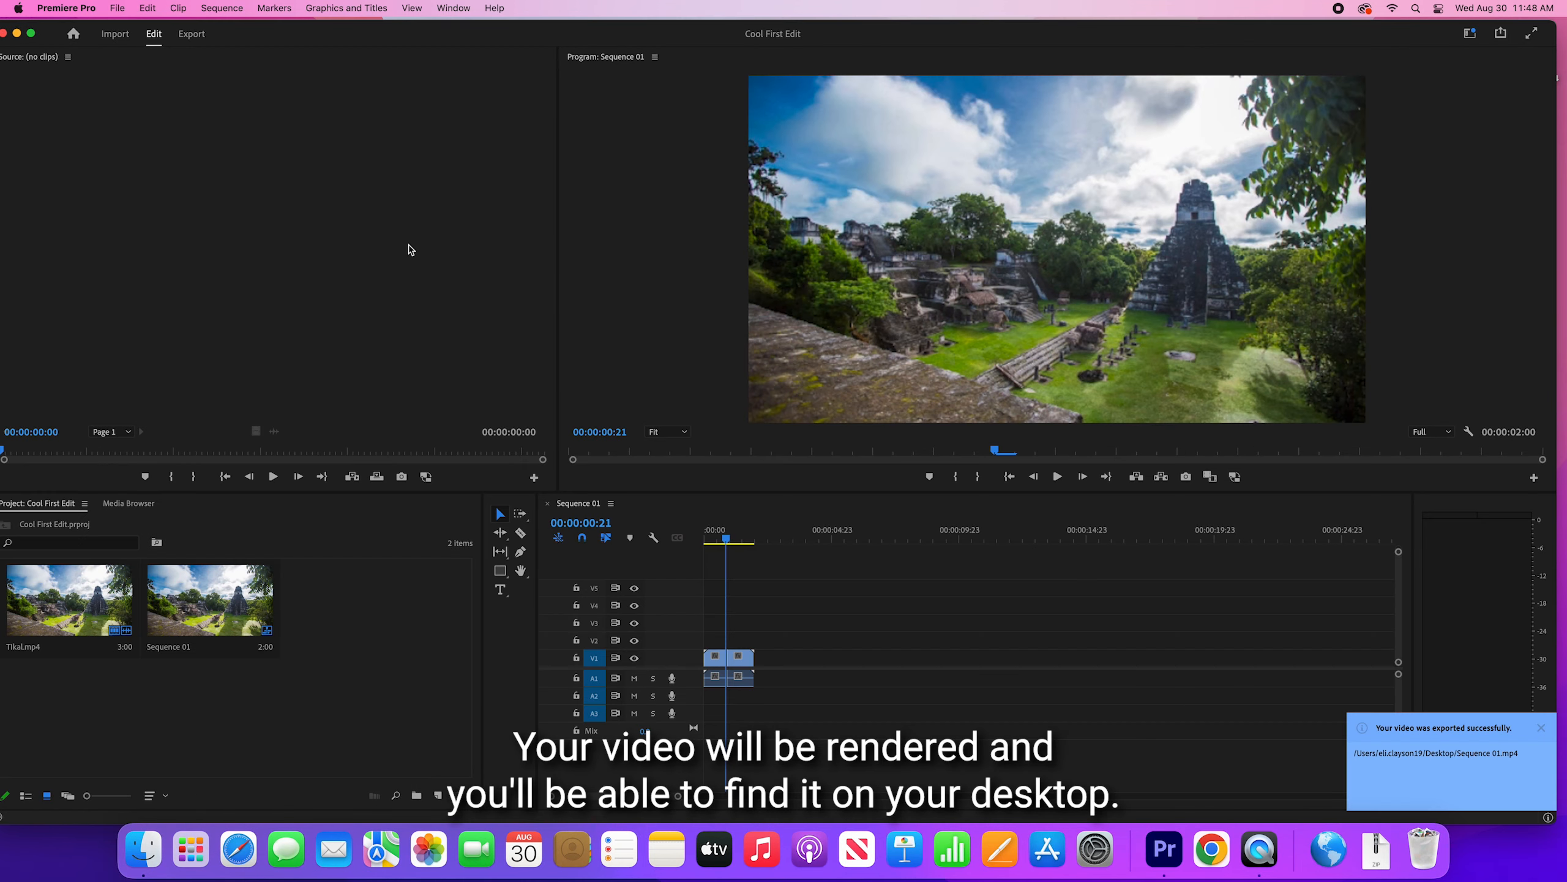